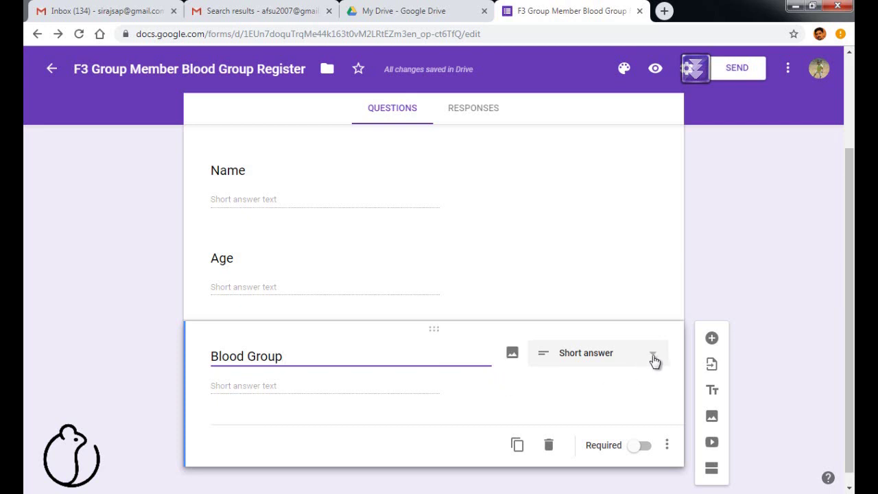
Change the Blood Group question's type to Dropdown.
click(654, 358)
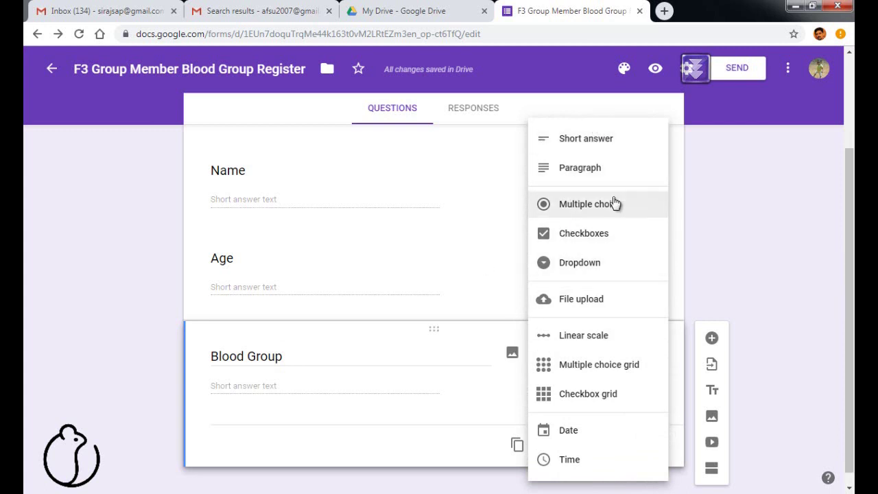
click(598, 268)
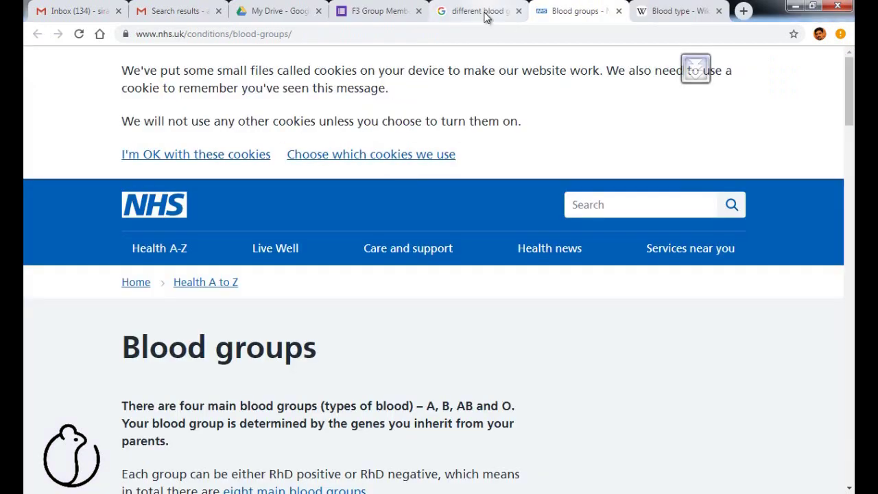
Select the red blood cell compatibility table in the Wikipedia Blood type article.
click(485, 12)
click(665, 13)
click(528, 290)
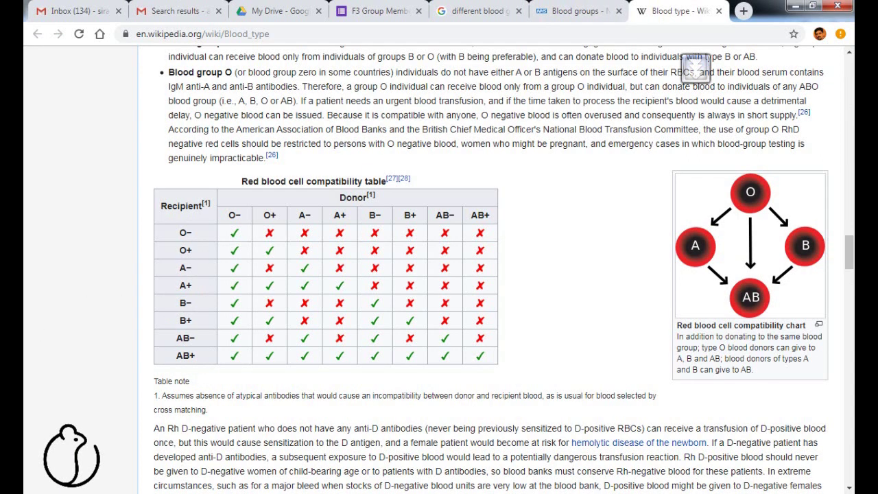
drag(166, 206, 495, 364)
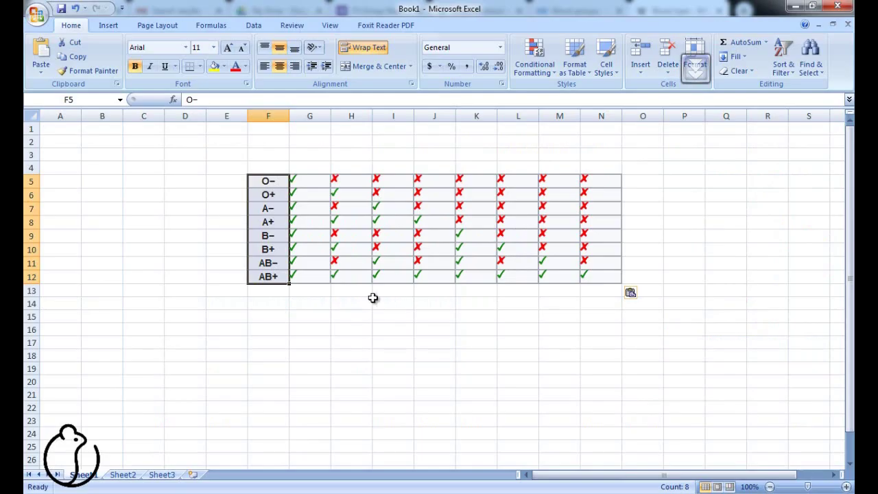
Copy the eight blood group labels, O− to AB+, from Excel cells F5:F12.
click(352, 297)
click(268, 184)
drag(267, 194, 267, 276)
right_click(268, 278)
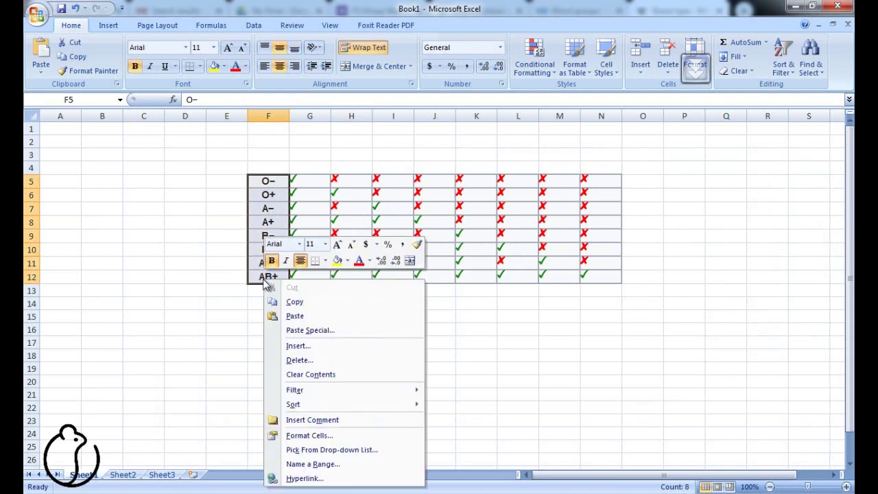
click(297, 303)
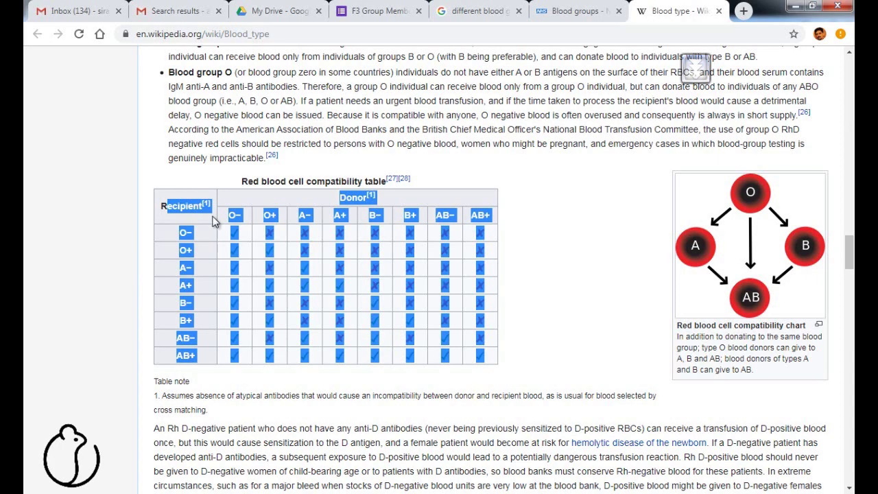
click(549, 12)
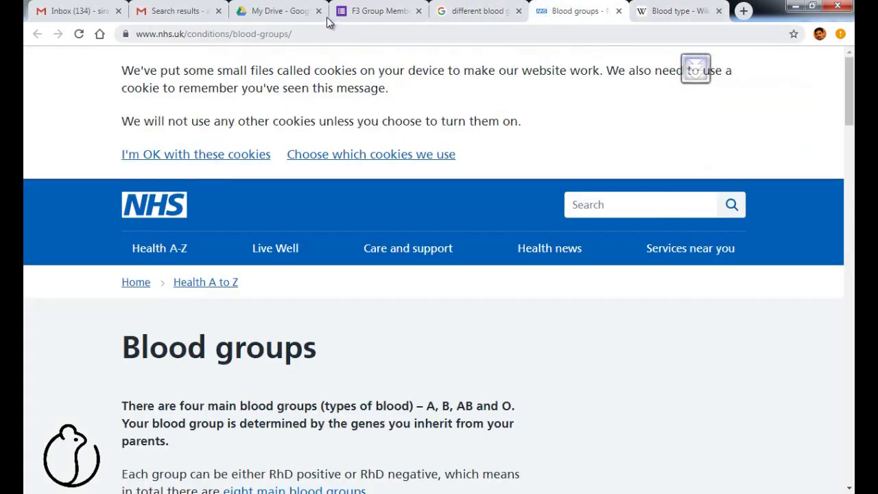
Paste the eight blood groups, O− to AB+, as the Blood Group dropdown options.
click(270, 11)
click(364, 11)
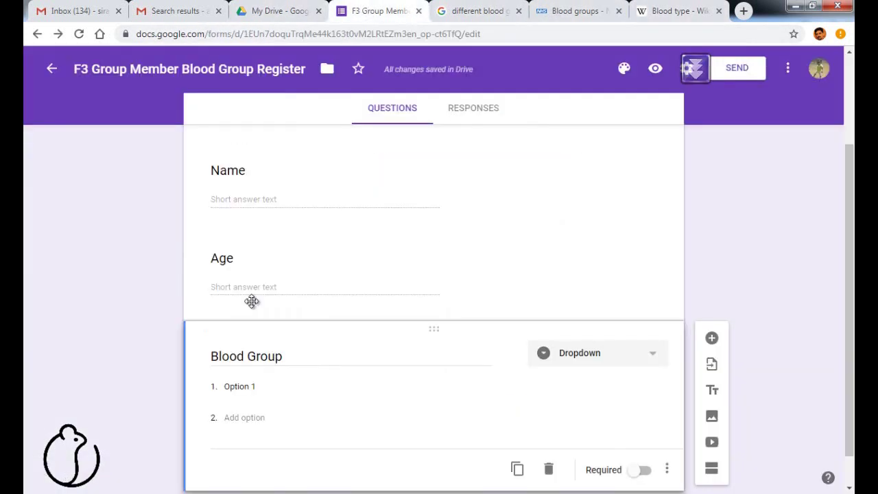
click(231, 386)
key(ctrl+v)
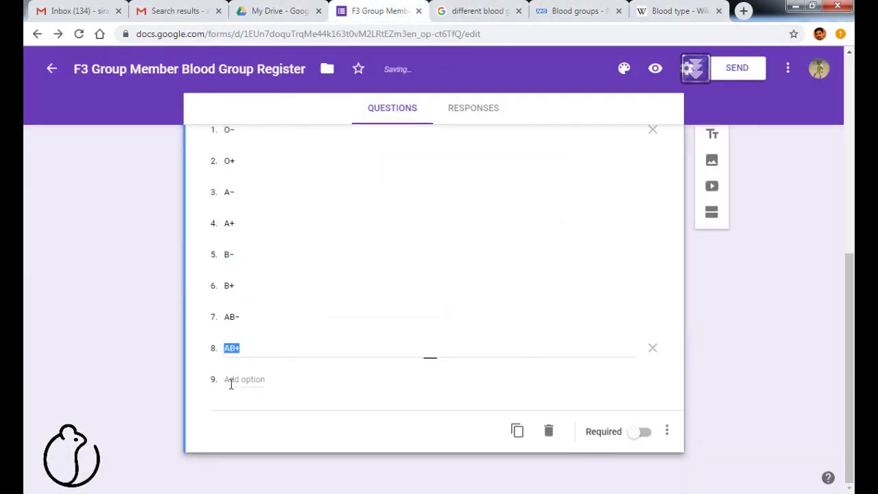
scroll(348, 297, up, 2)
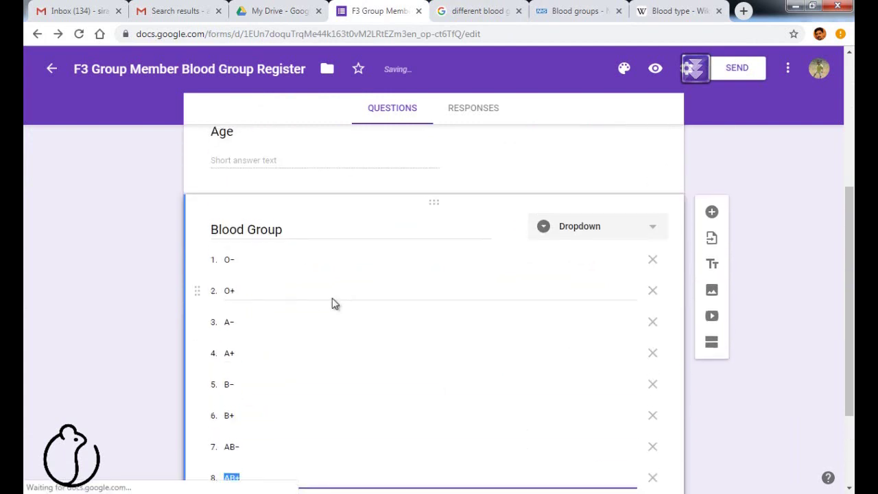
scroll(261, 387, down, 1)
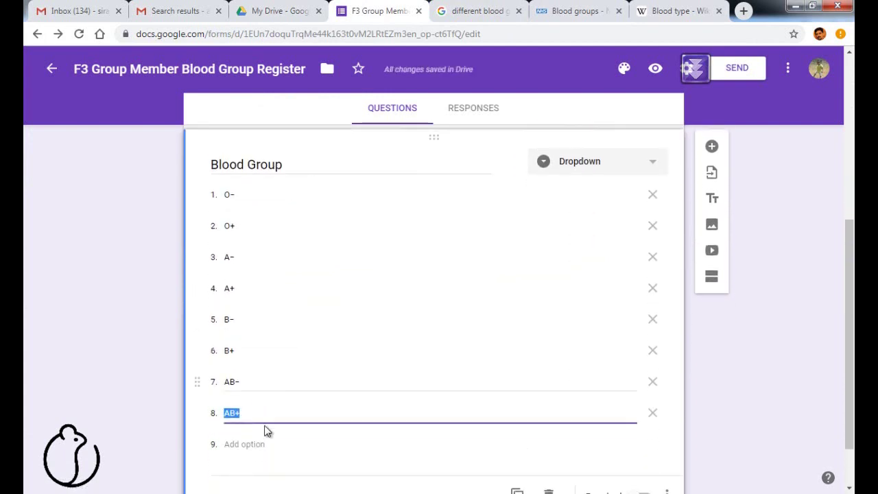
Add an 'Other' option and make the Blood Group question required.
click(249, 444)
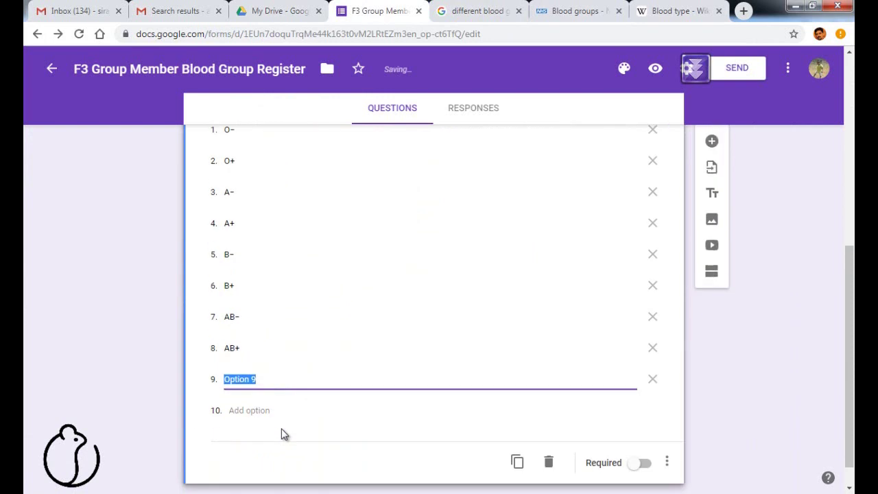
text(Other)
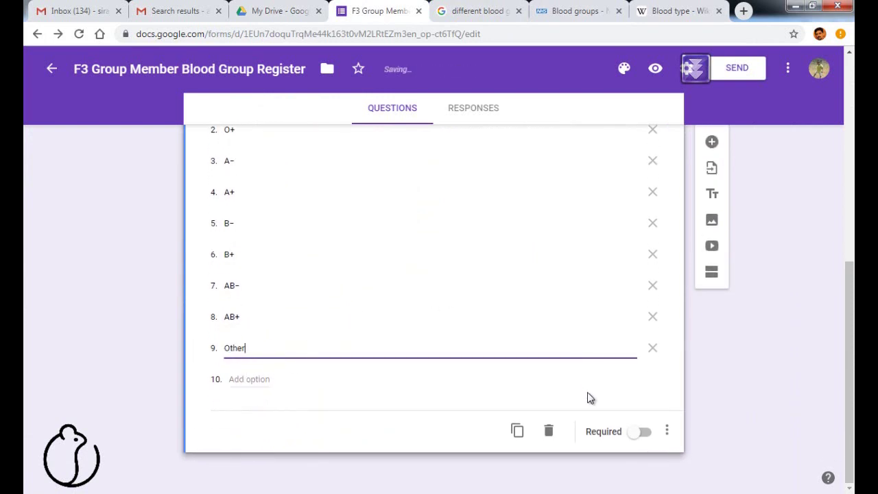
click(637, 438)
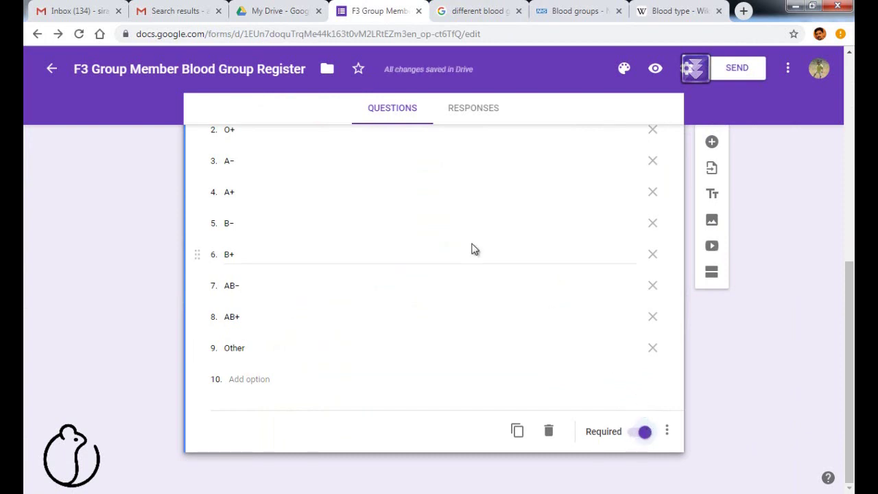
scroll(471, 247, up, 3)
Make the Age and Name questions required.
scroll(372, 199, up, 2)
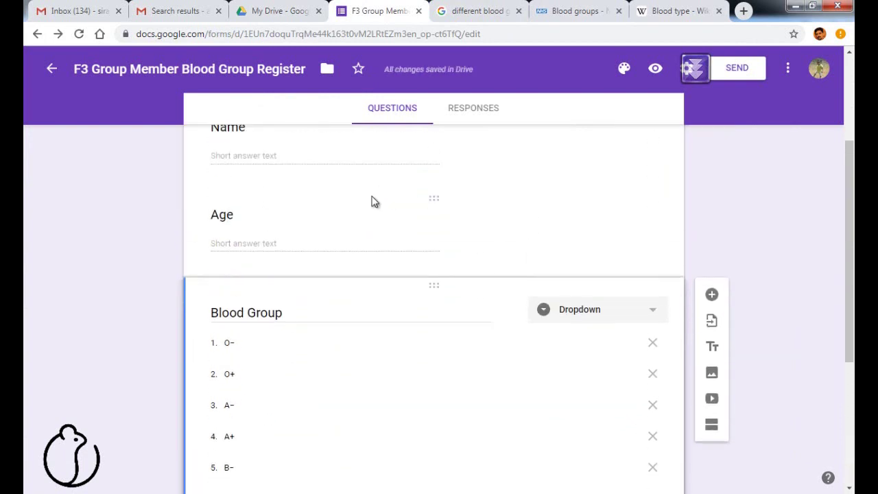
click(347, 316)
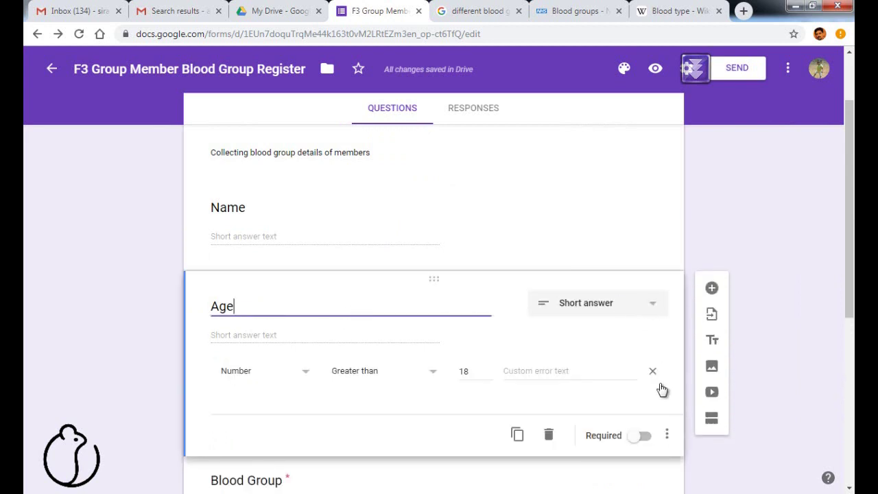
click(641, 437)
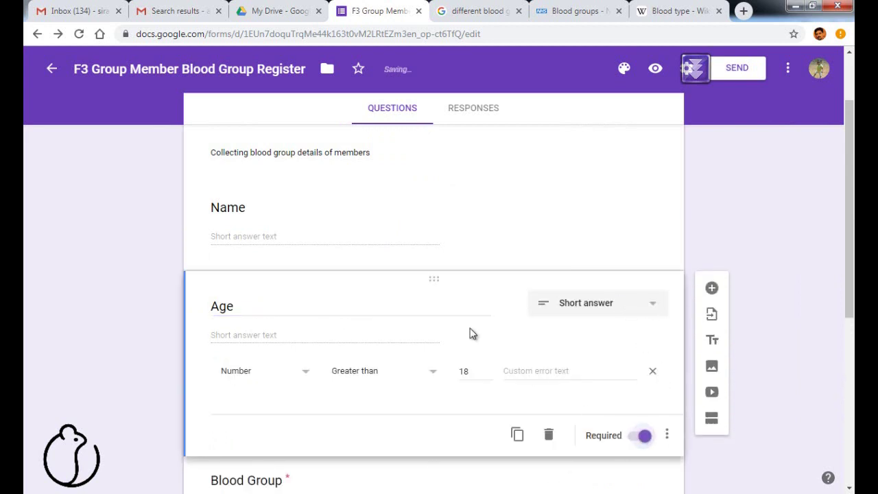
click(418, 232)
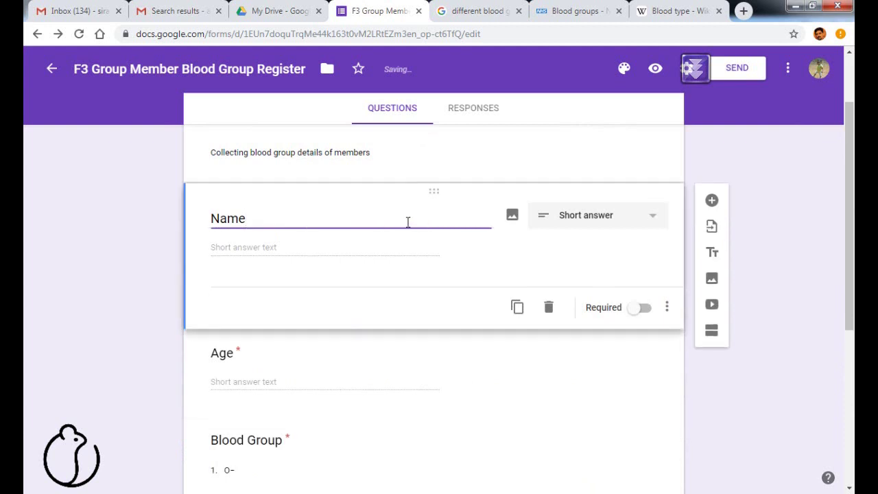
click(638, 308)
Add a new blank question to the form.
scroll(566, 299, down, 4)
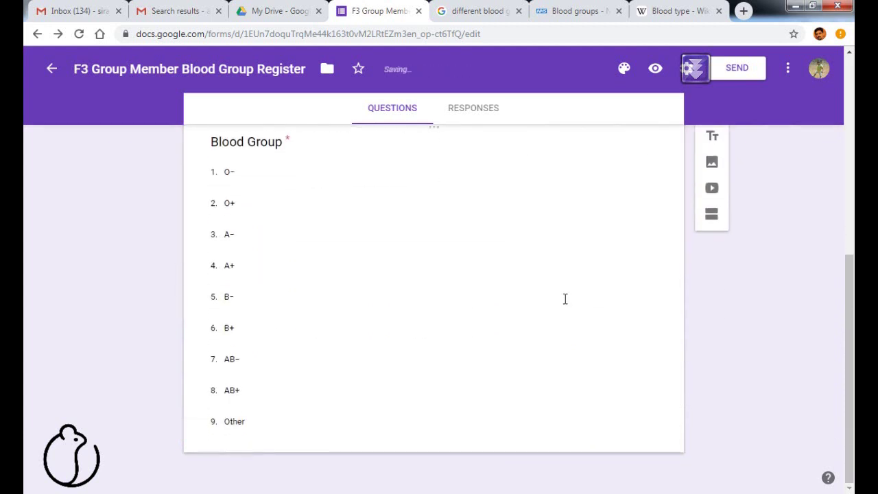
click(712, 143)
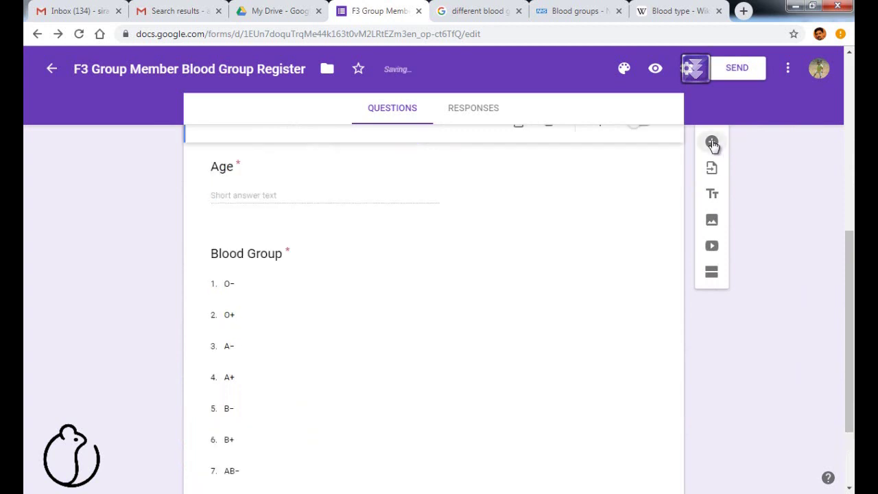
scroll(384, 206, down, 2)
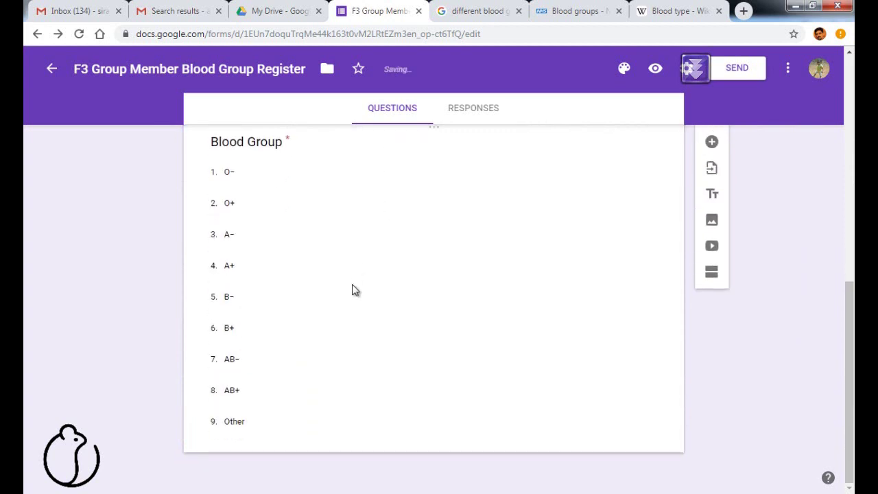
scroll(729, 337, up, 5)
scroll(730, 337, up, 2)
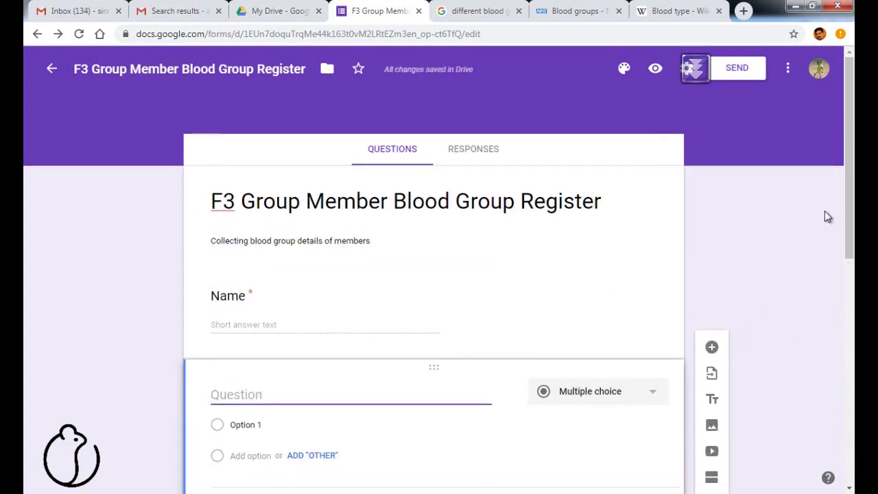
Add a question after Blood Group titled 'Residing in GCC Countries? If yes Select Country'.
scroll(825, 216, down, 5)
click(325, 441)
click(712, 141)
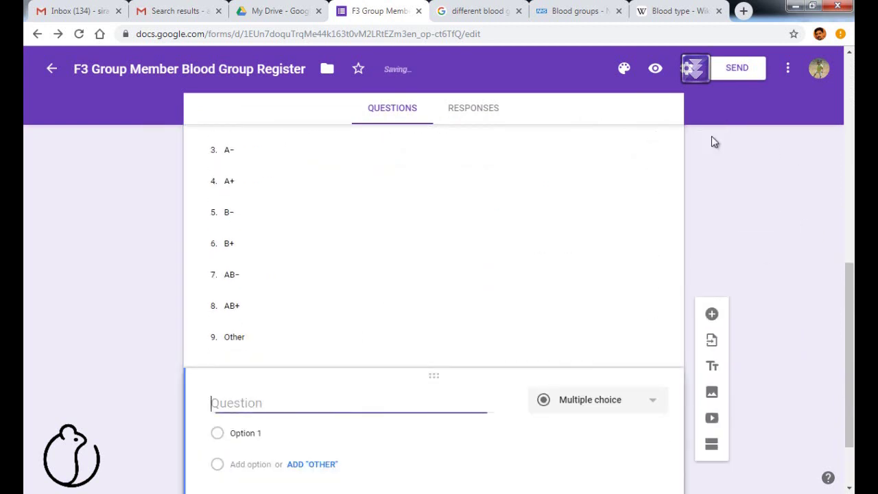
key(alt+Tab)
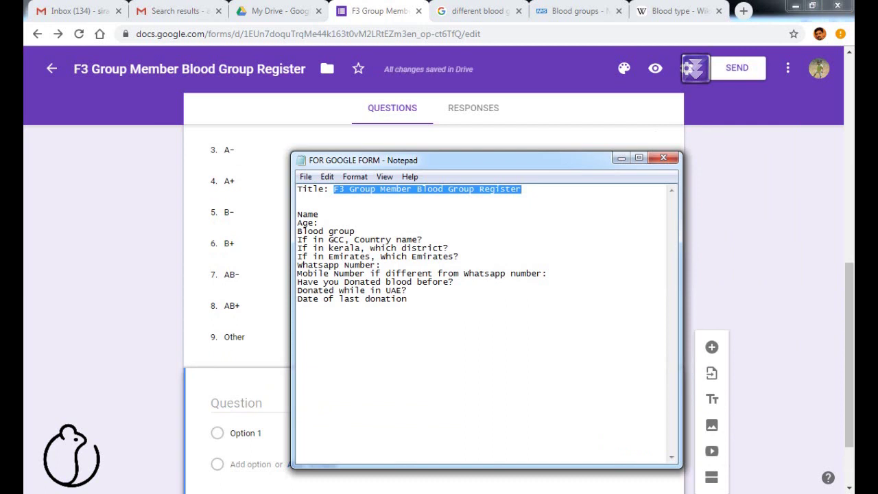
key(alt+Tab)
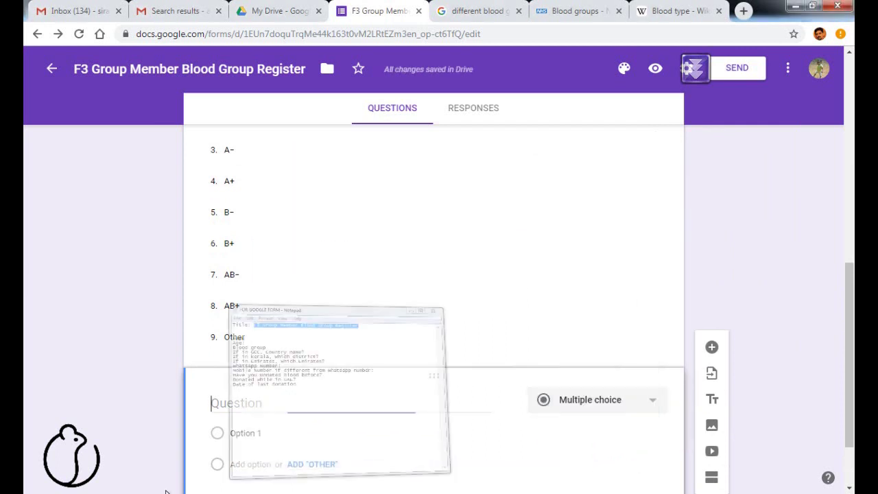
text(Residing )
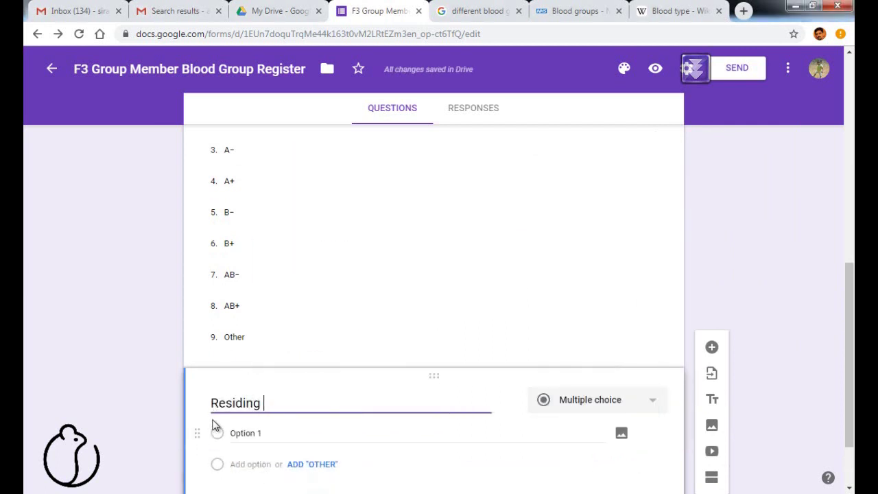
text(in GCC Countries)
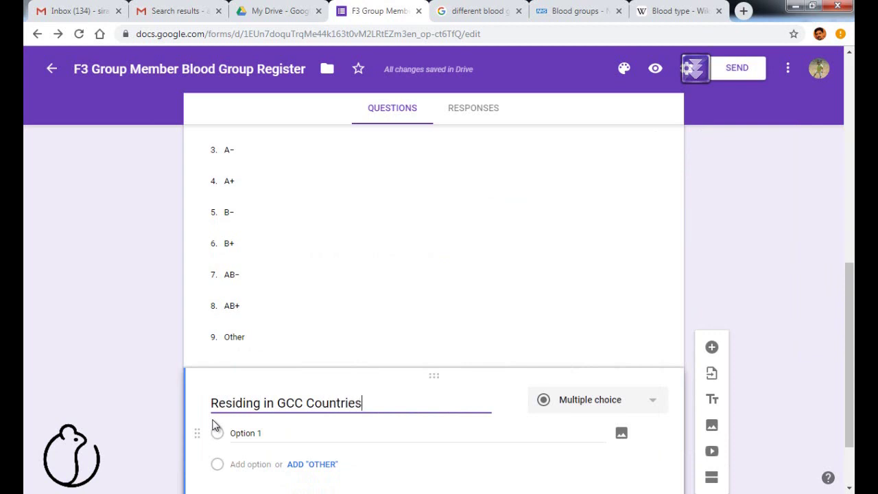
text(? If yes Select Country)
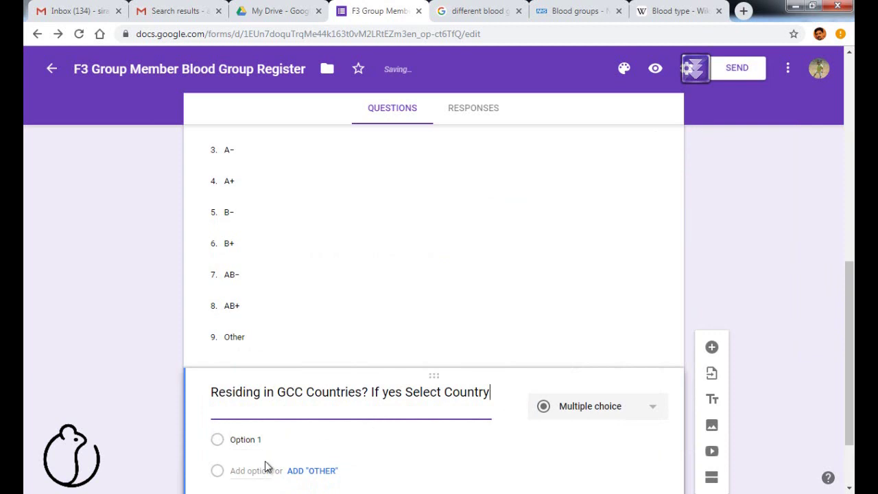
click(668, 16)
scroll(227, 113, up, 20)
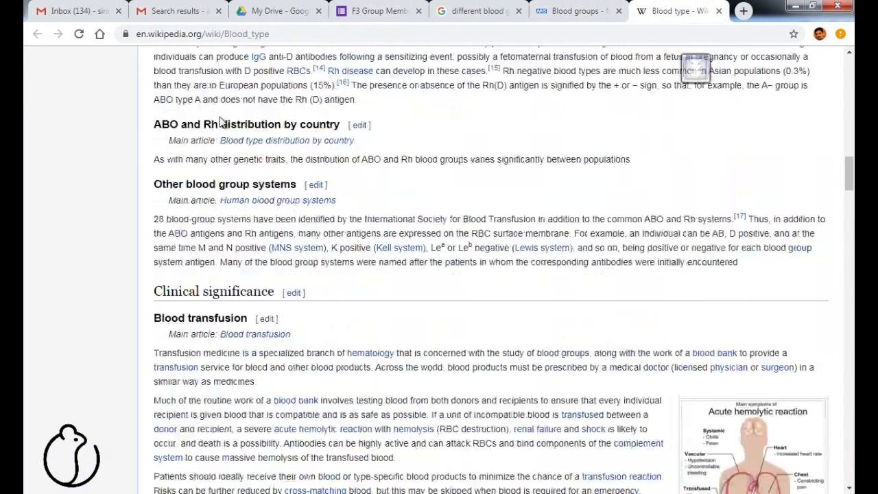
Search Wikipedia for 'gcc' and paste its Member states table into the Excel workbook.
scroll(227, 113, up, 8)
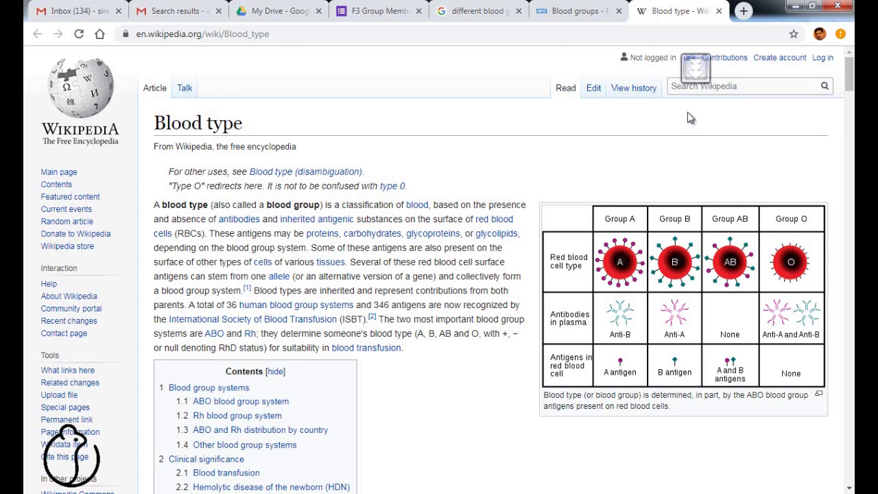
click(714, 89)
text(gcc countries)
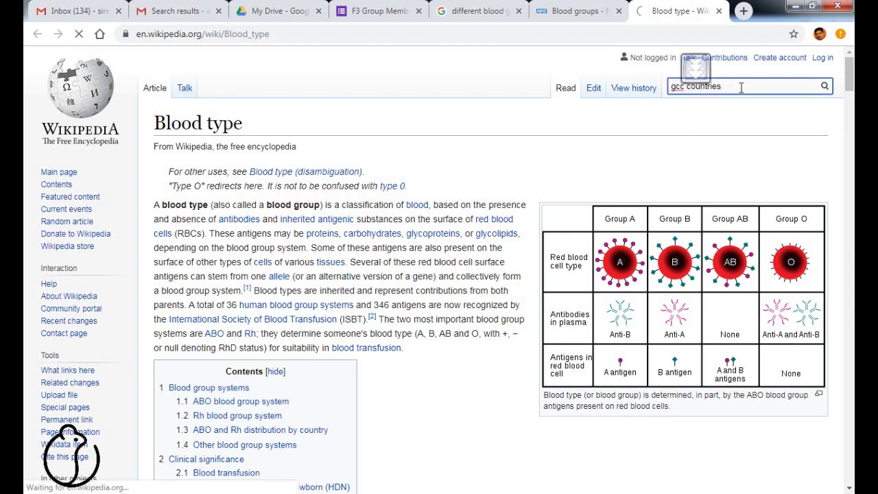
scroll(461, 145, down, 20)
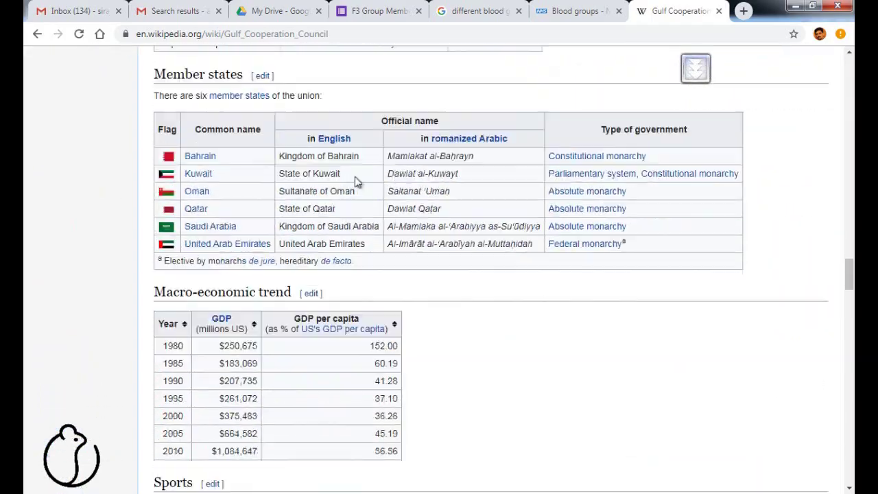
drag(158, 116, 697, 251)
key(alt+Tab)
key(ctrl+v)
Copy the six GCC country names from cells F19:F24.
scroll(226, 284, down, 3)
drag(264, 275, 268, 357)
right_click(273, 305)
click(302, 115)
scroll(306, 125, up, 4)
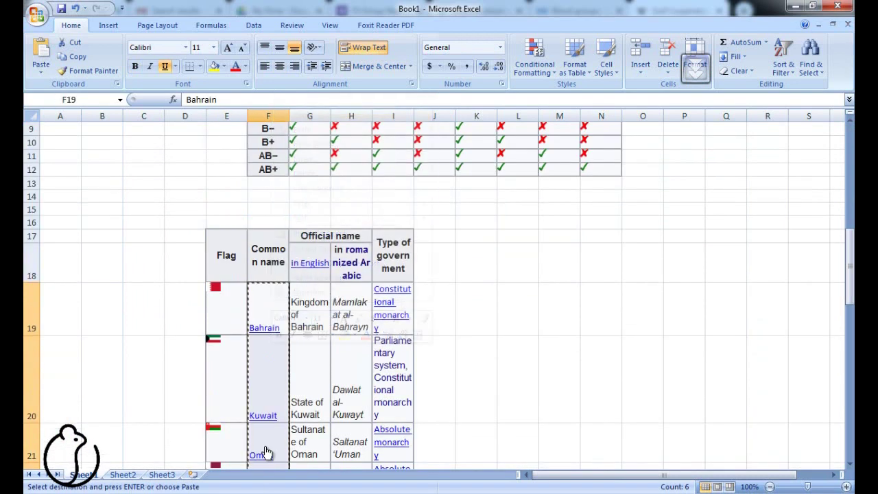
key(alt+Tab)
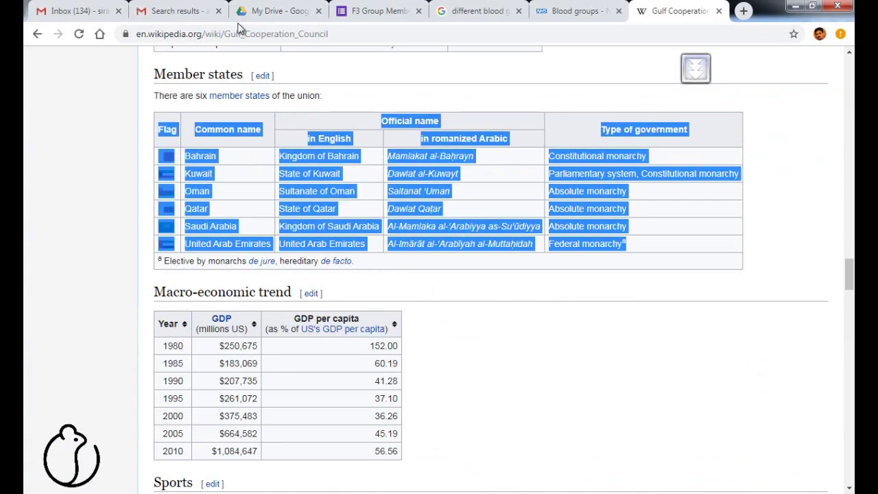
click(382, 11)
Make the GCC question a dropdown of six countries, Bahrain to United Arab Emirates, and add a blank question below.
click(608, 413)
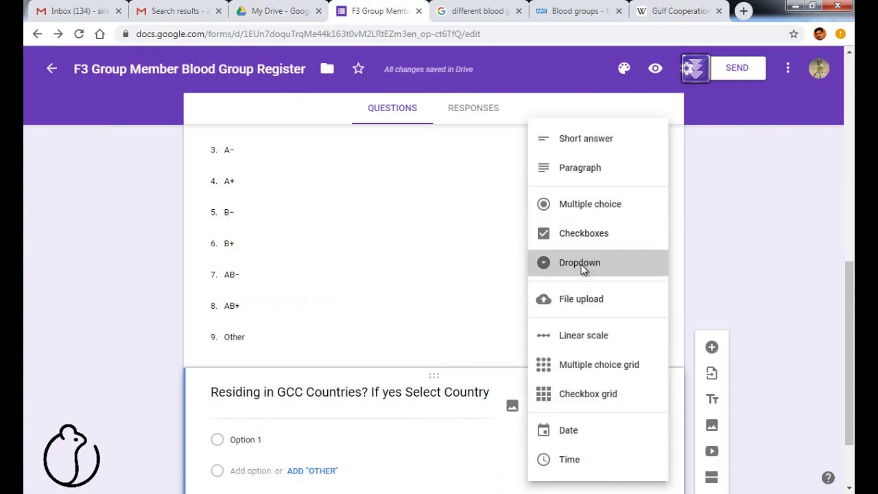
click(591, 263)
click(260, 347)
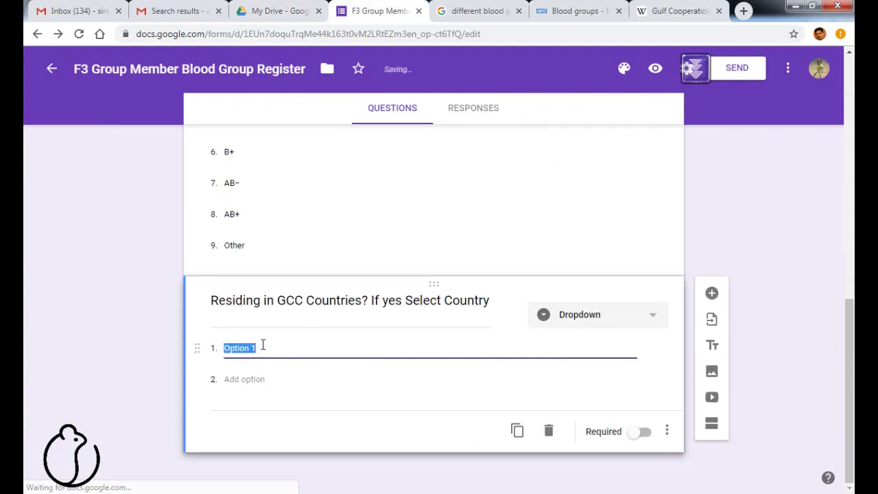
key(ctrl+v)
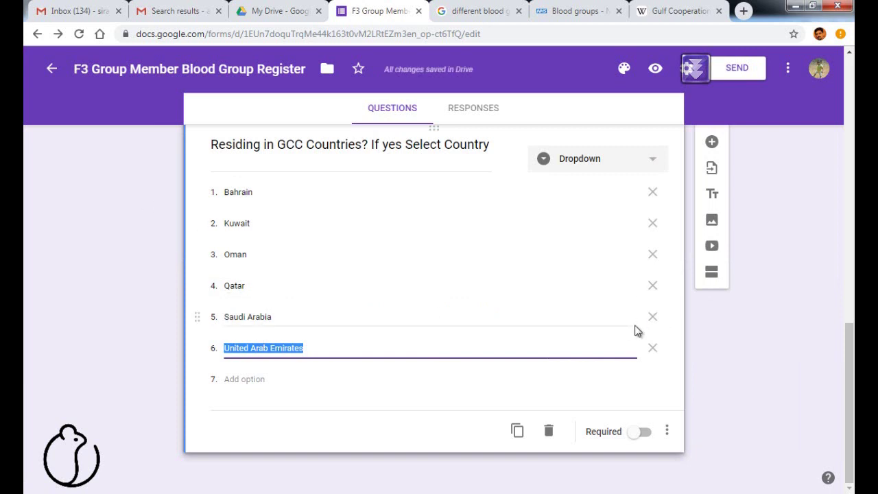
click(712, 143)
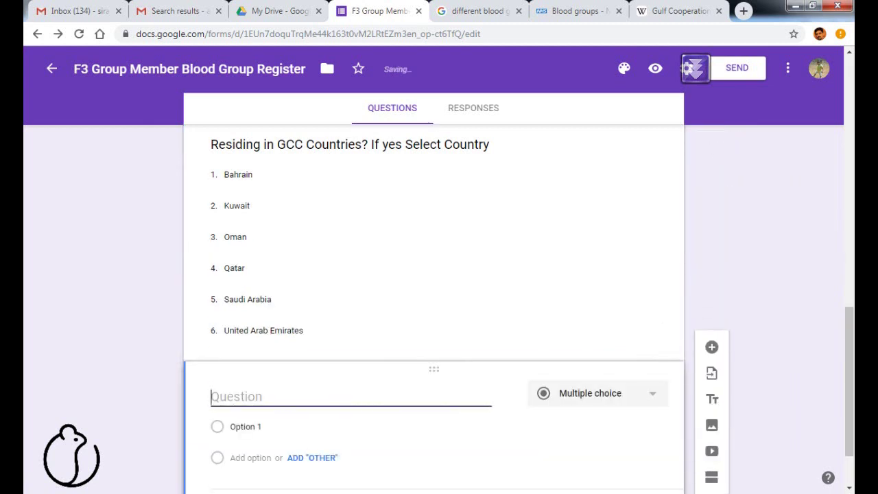
key(alt+Tab)
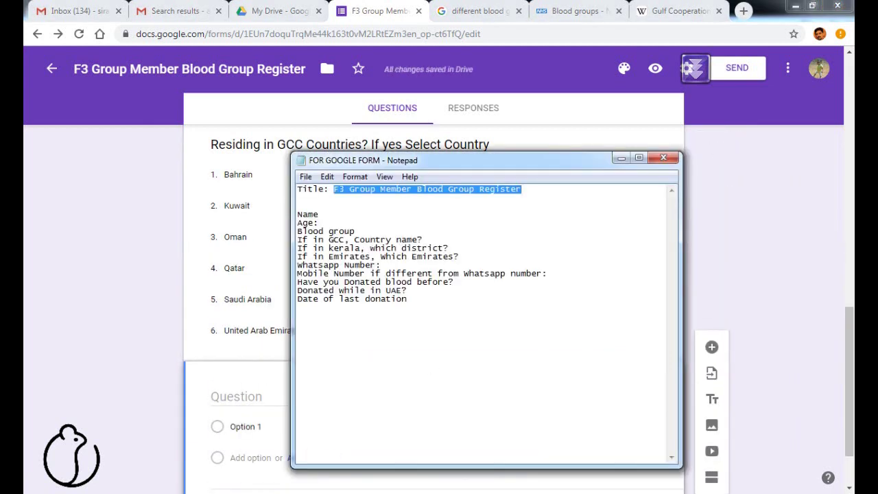
Title the new question 'If in Kerala Which District?' and make it a dropdown.
key(alt+Tab)
text(If in)
key(BackSpace)
text(f)
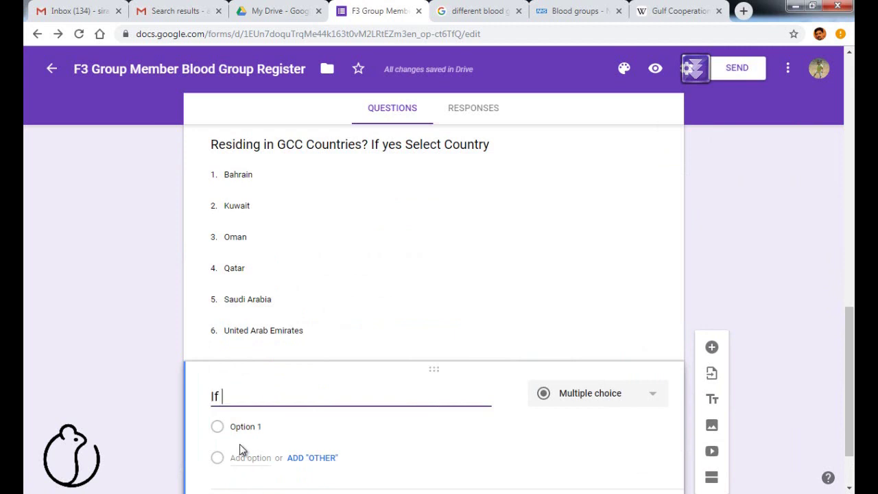
key(ctrl+v)
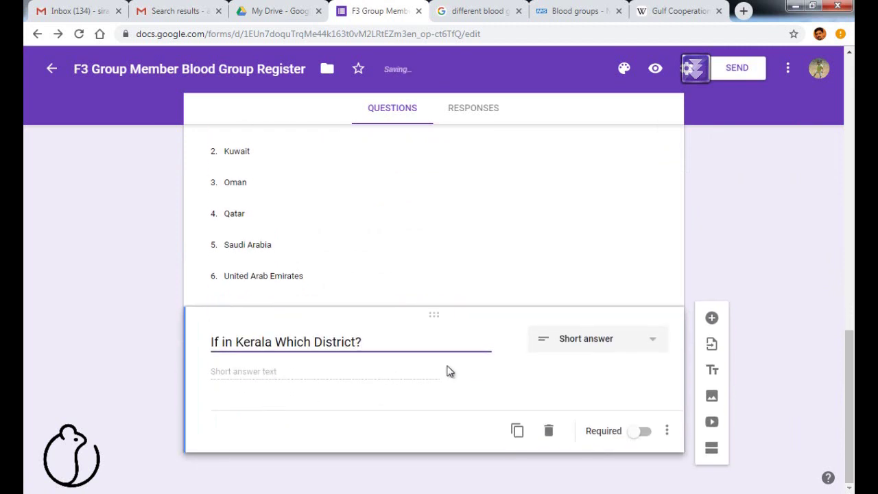
click(645, 339)
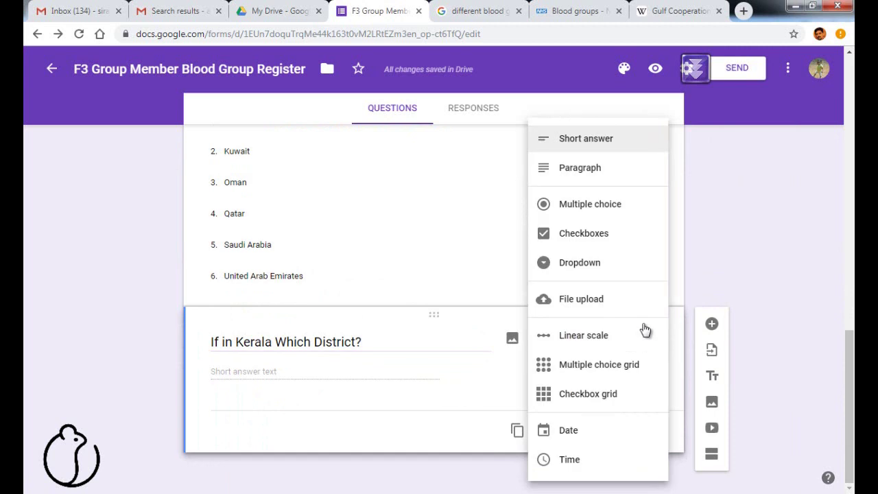
click(608, 274)
Find Wikipedia's List of districts in Kerala and copy its alphabetical district table.
click(659, 11)
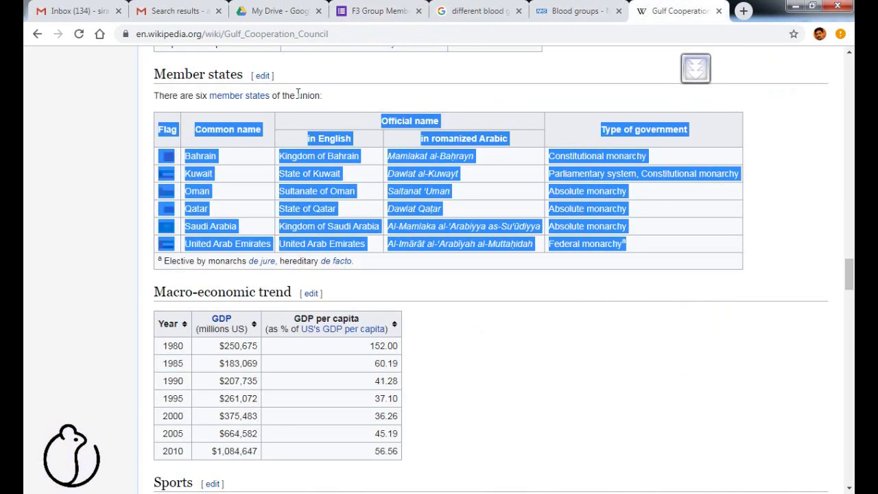
scroll(720, 82, up, 20)
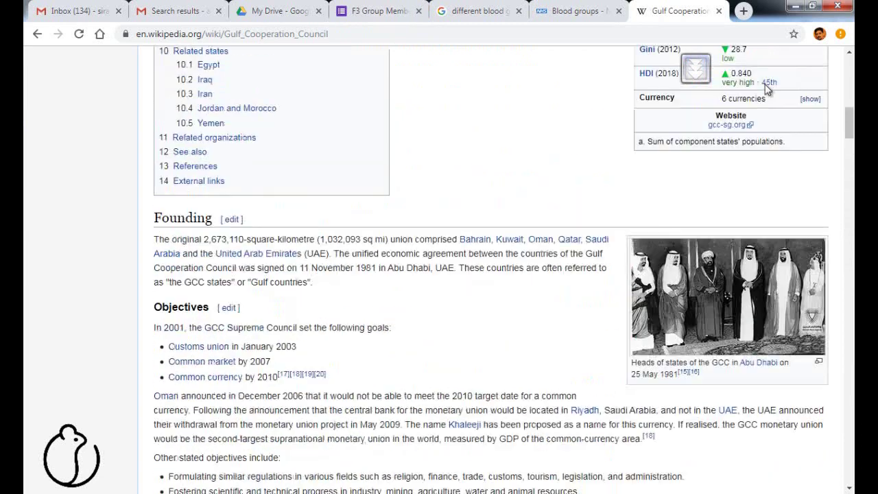
scroll(767, 89, up, 10)
click(758, 85)
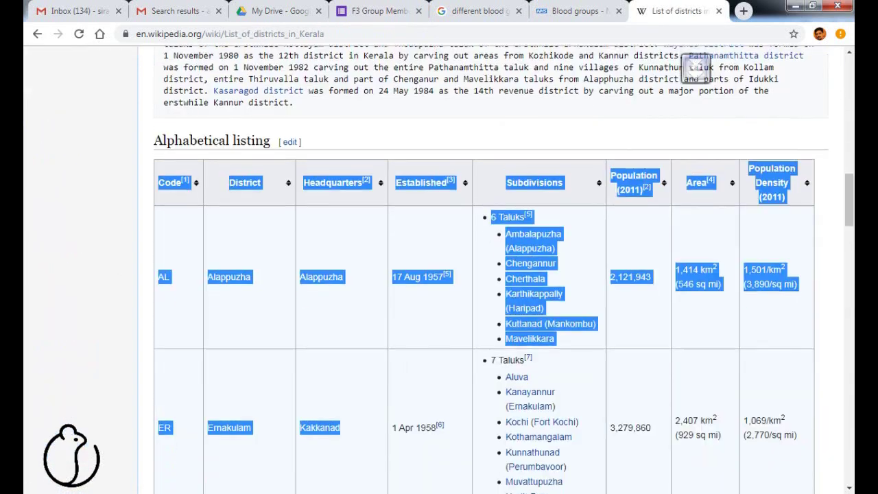
scroll(484, 269, down, 9)
scroll(484, 269, down, 15)
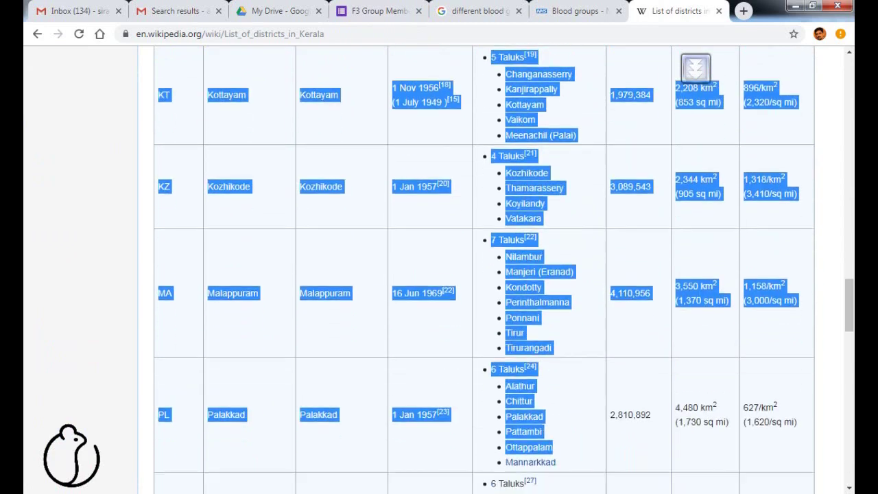
drag(480, 493, 807, 239)
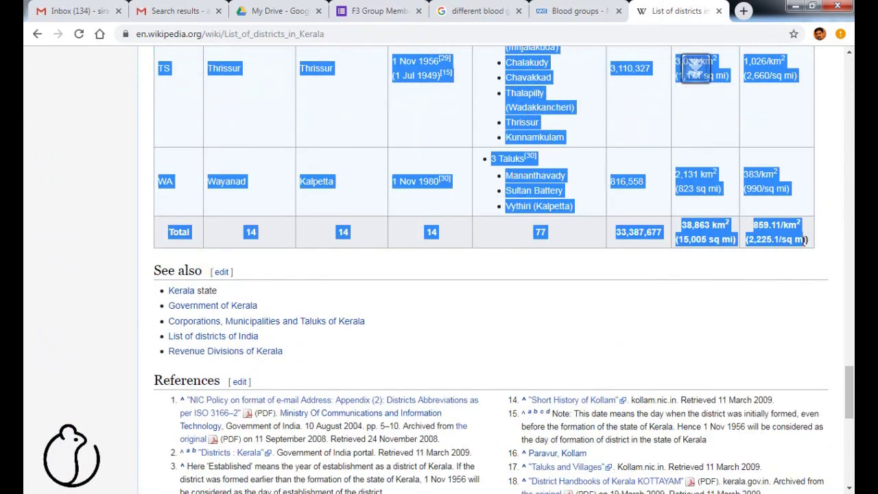
right_click(773, 175)
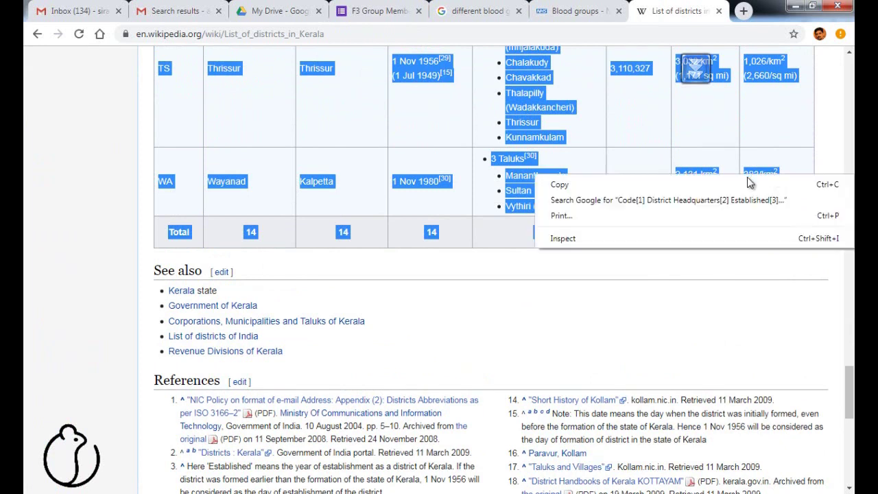
click(562, 182)
Paste the Kerala district table into Excel Sheet3 at cell D6.
key(alt+Tab)
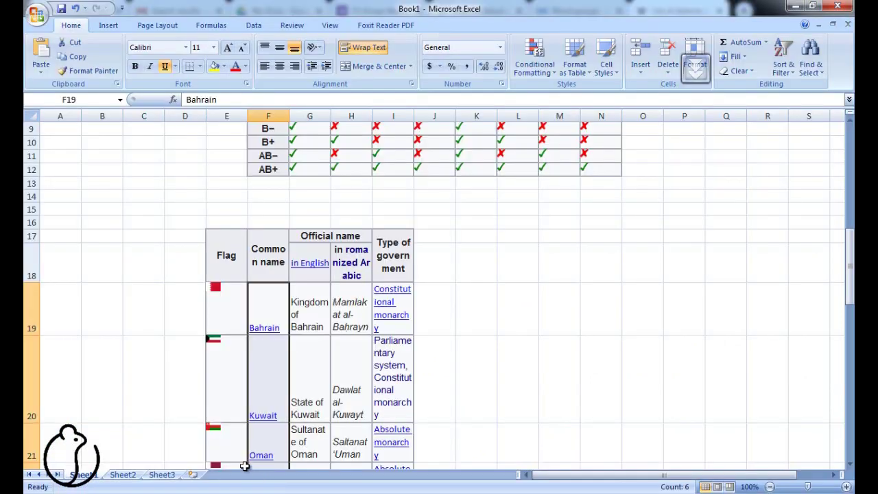
click(164, 475)
right_click(182, 197)
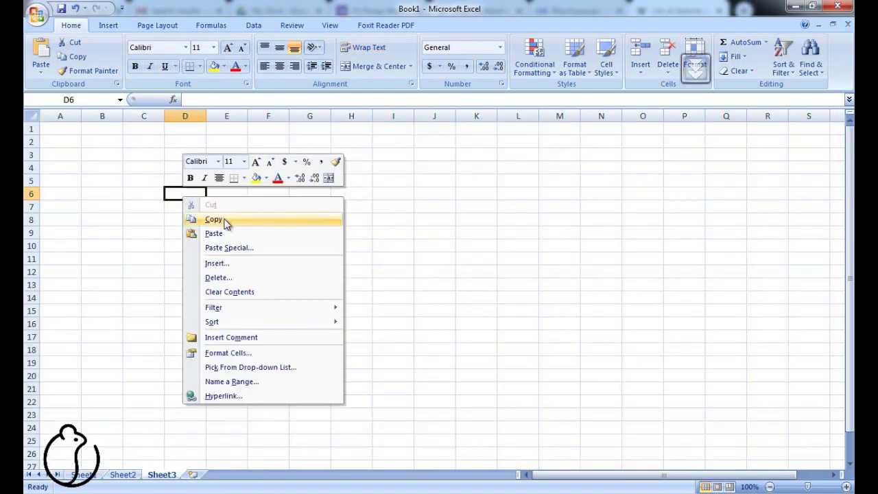
click(222, 233)
Sort the district names A to Z and copy the 14 names, Alappuzha to Wayanad, from H6:H19.
click(253, 24)
click(311, 48)
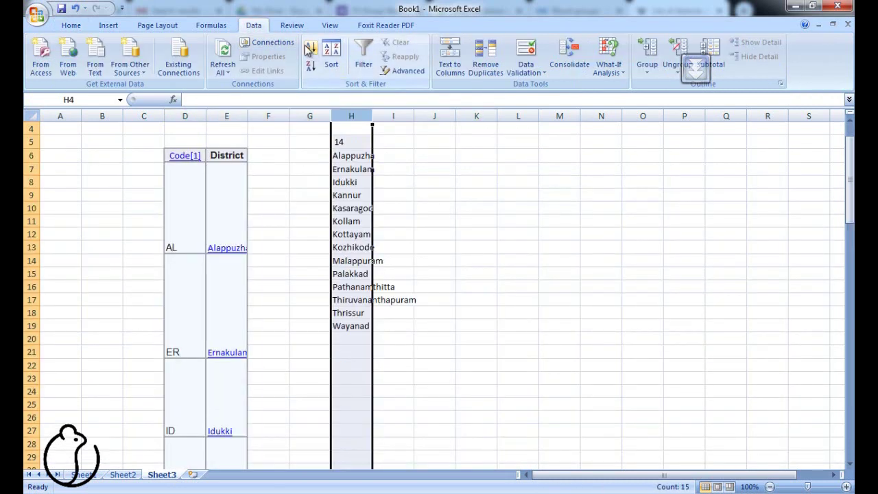
click(476, 169)
drag(347, 157, 341, 332)
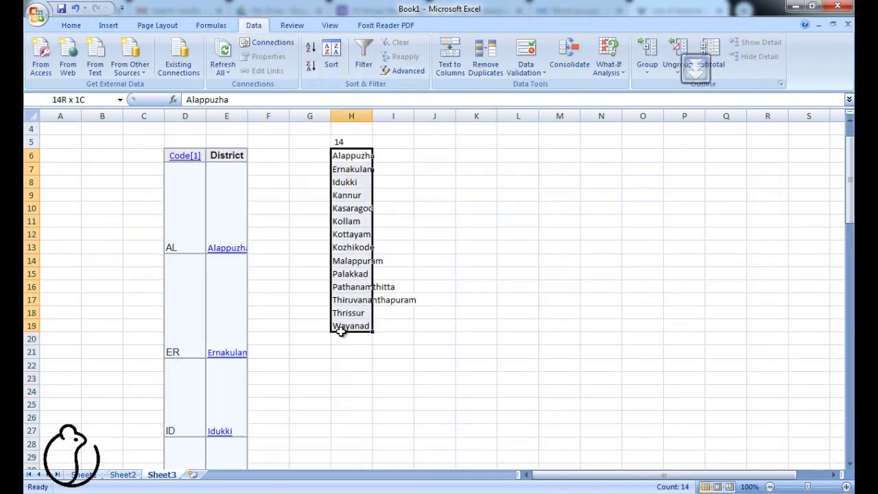
key(ctrl+c)
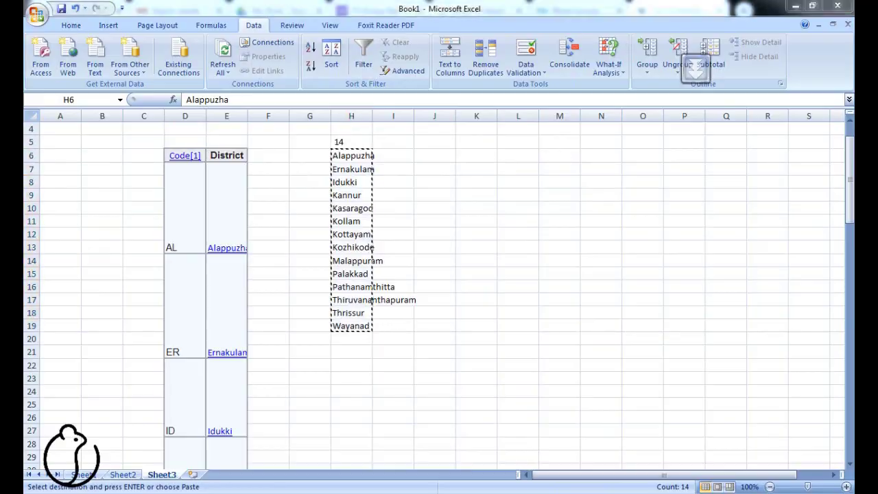
key(alt+Tab)
click(378, 11)
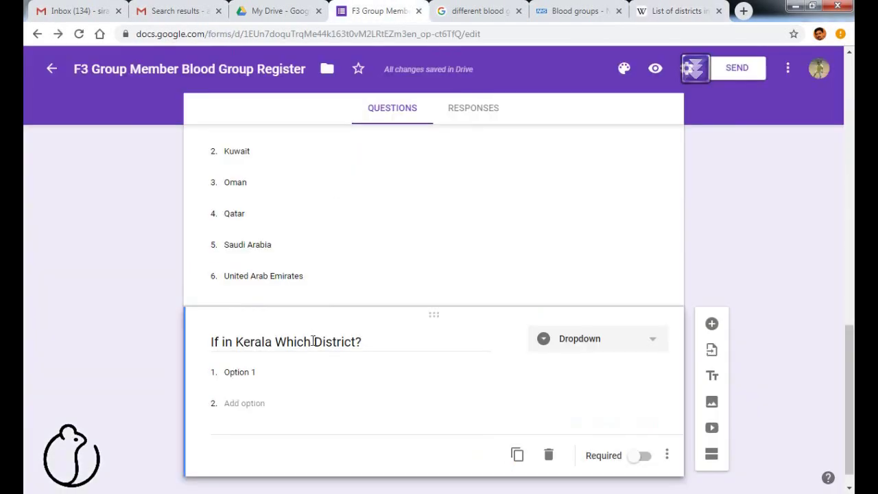
Paste the 14 Kerala districts as options and add the question 'If residing in Emirates, which Emirates'.
click(269, 374)
key(ctrl+v)
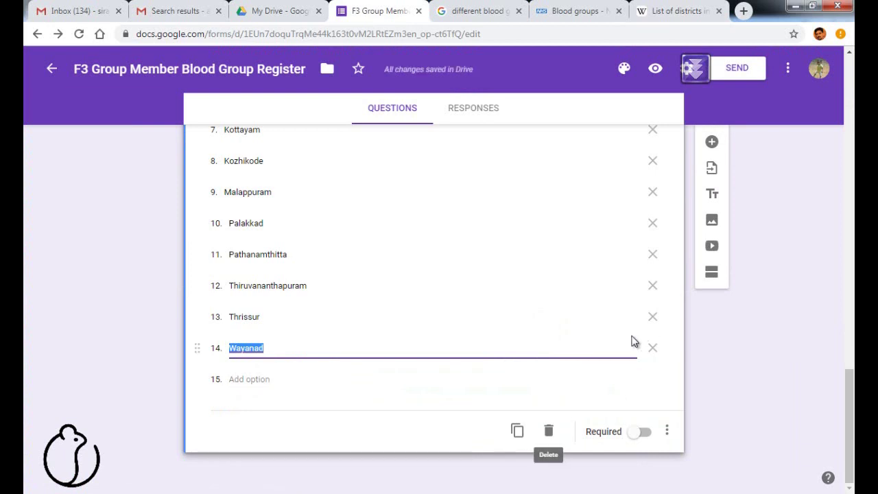
click(724, 142)
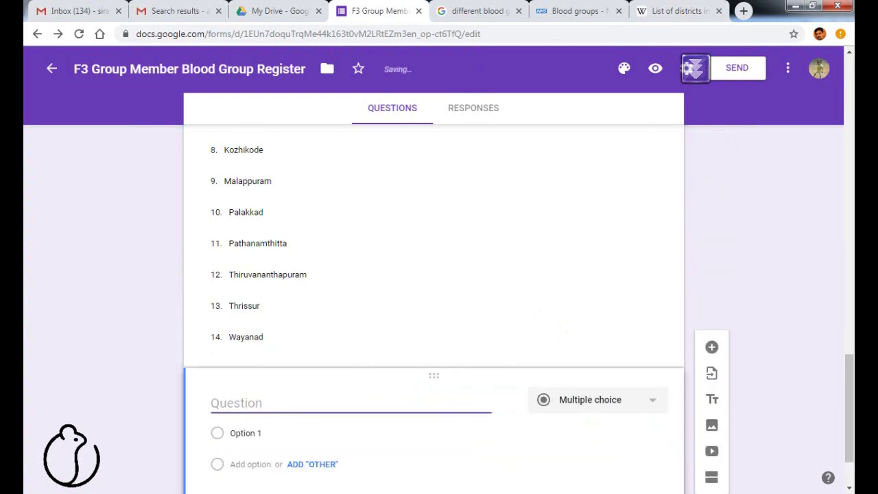
key(alt+Tab)
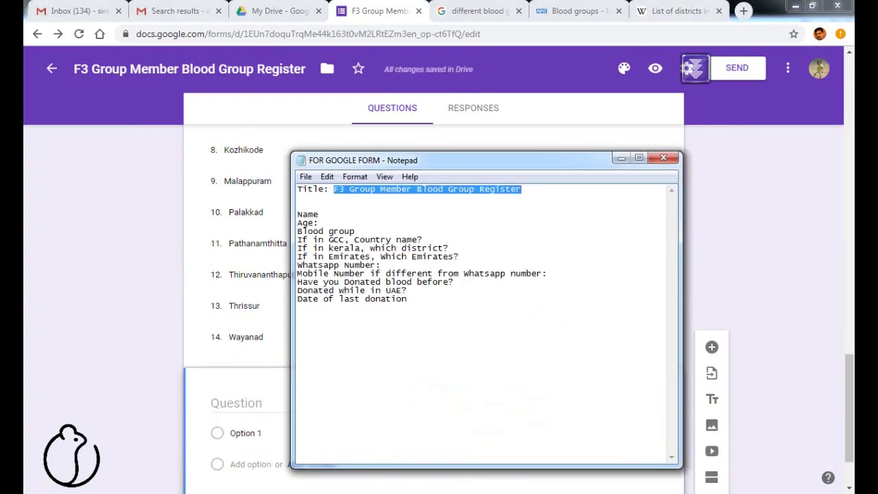
key(alt+Tab)
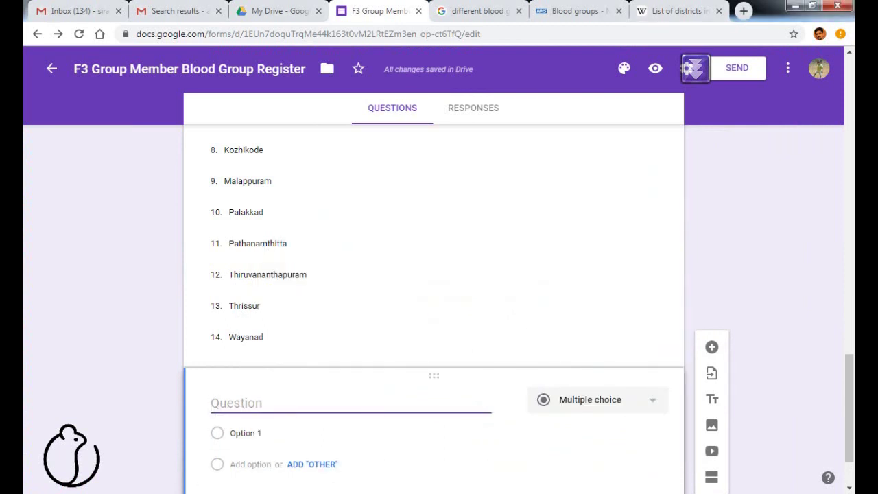
text(If residing in Emirates, which Emirates)
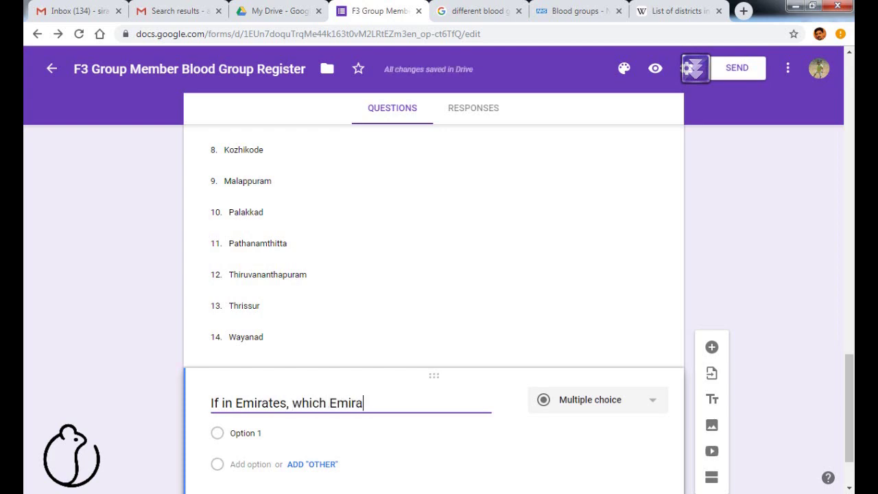
click(221, 402)
Insert 'residing' into the question title and search Wikipedia for 'states in emirates'.
text(residing)
click(682, 10)
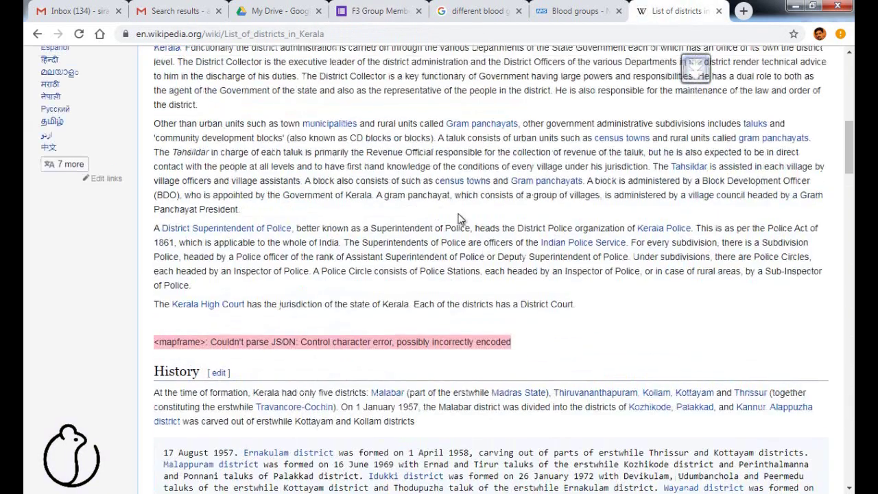
text(states in emirates)
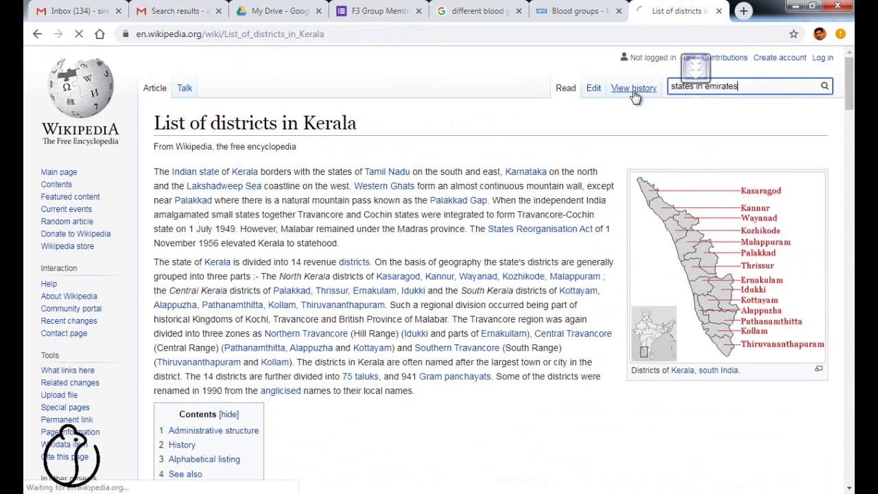
key(Return)
Open the Emirates of the United Arab Emirates article and copy its seven-emirates statistics table.
click(232, 287)
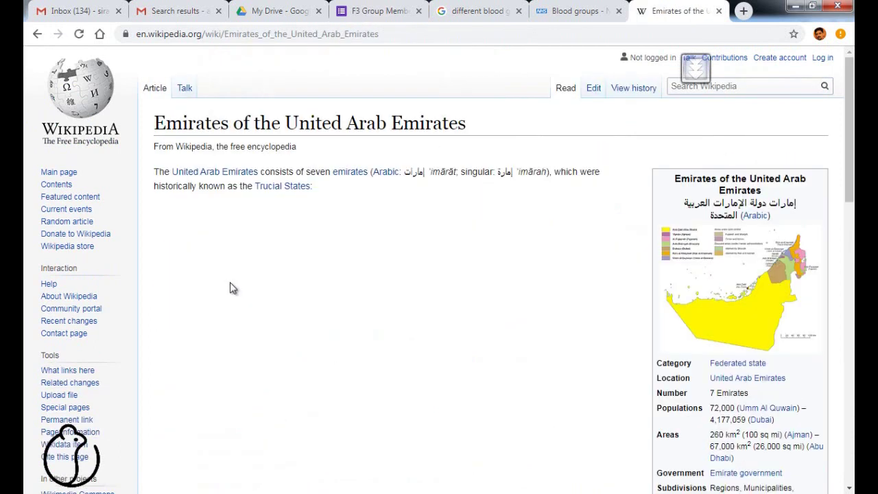
scroll(236, 284, down, 10)
drag(214, 201, 470, 442)
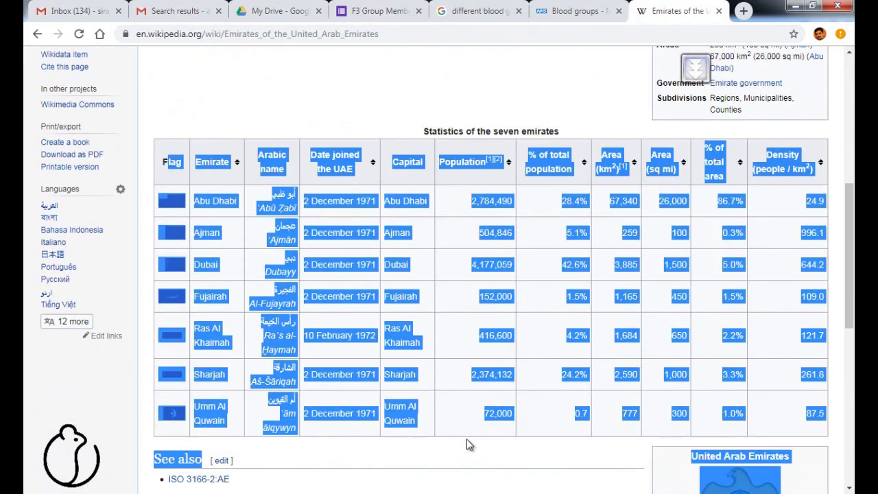
key(alt+Tab)
Paste the seven-emirates statistics table onto Sheet4 at E5.
key(ctrl+v)
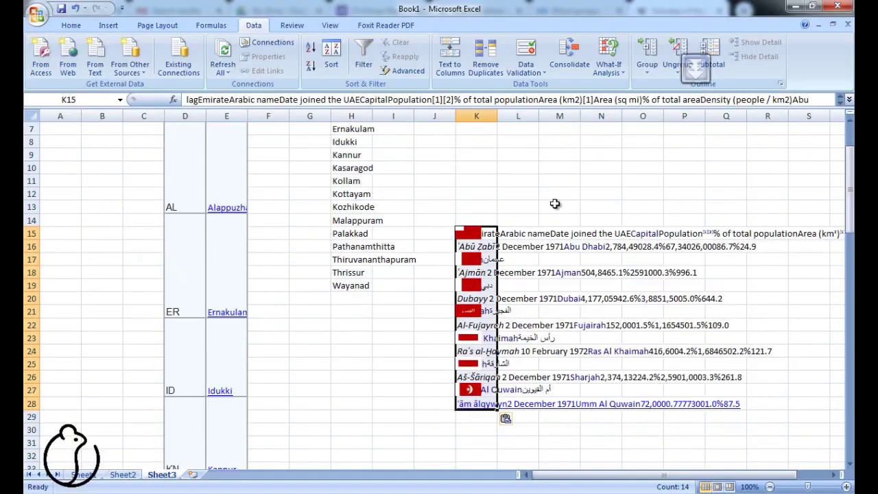
key(alt+Tab)
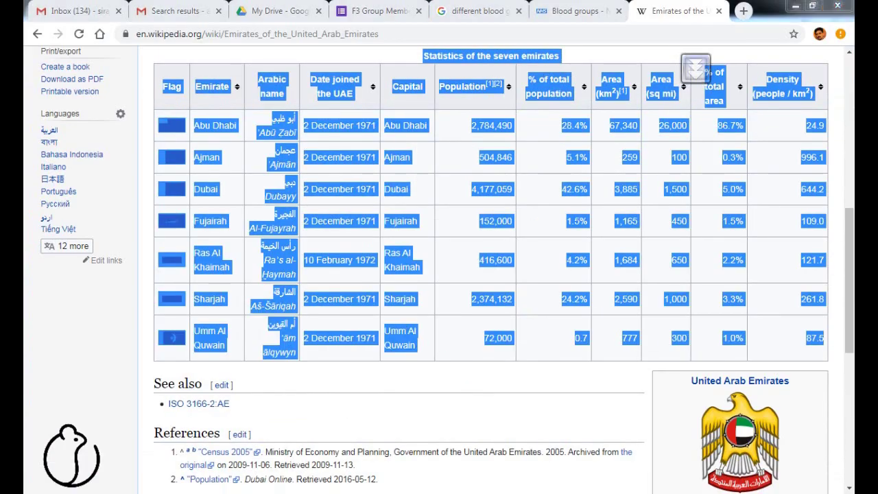
key(alt+Tab)
key(ctrl+v)
Copy the Emirate name column (F7:F20) and return to the form.
click(275, 232)
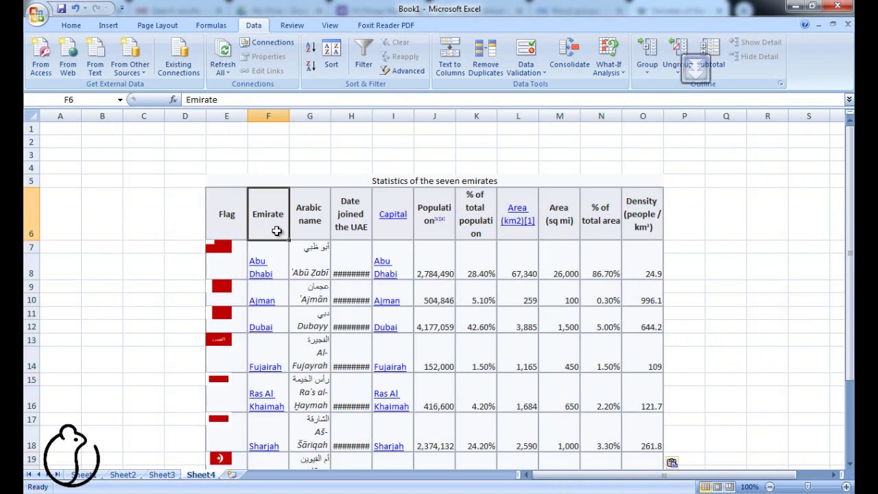
key(Down)
key(shift+Down)
key(shift+Down)
key(shift+Down)
key(shift+Down)
key(shift+Down)
key(shift+Down)
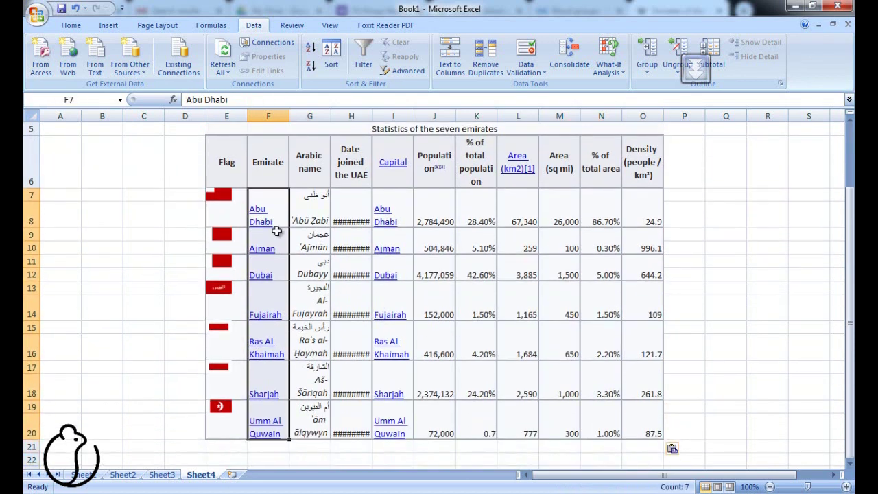
key(ctrl+c)
key(alt+Tab)
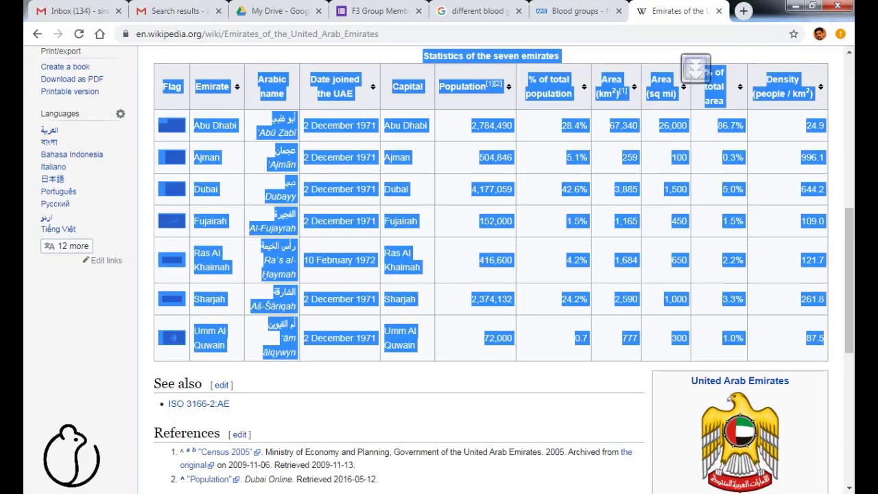
click(370, 11)
Paste the seven emirate names as options, delete the blank entries, and begin the next question.
click(261, 433)
key(ctrl+v)
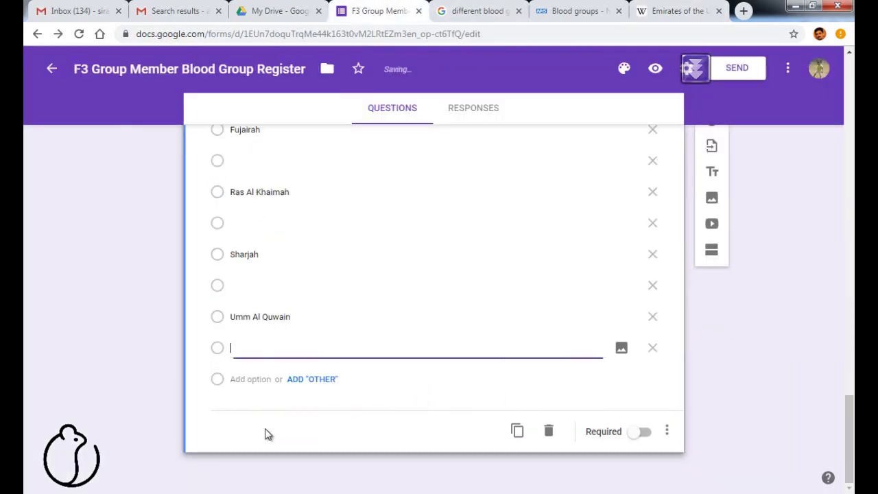
click(236, 222)
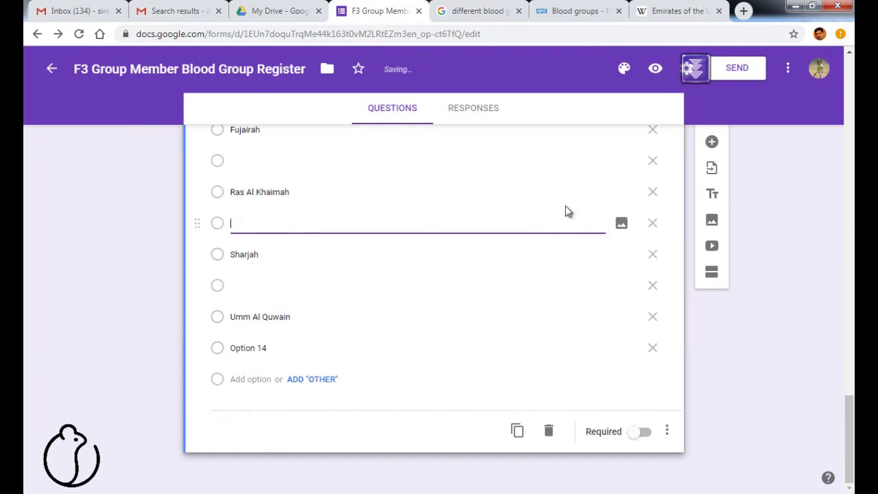
click(652, 225)
scroll(319, 208, up, 4)
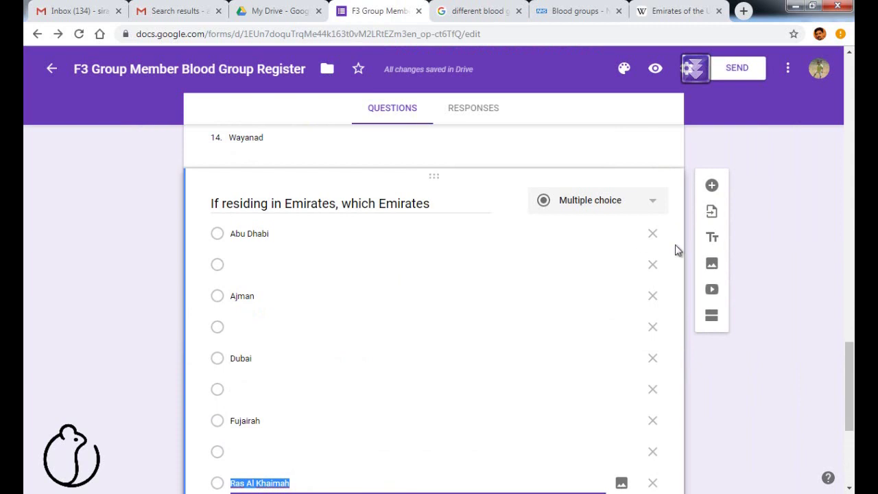
click(652, 265)
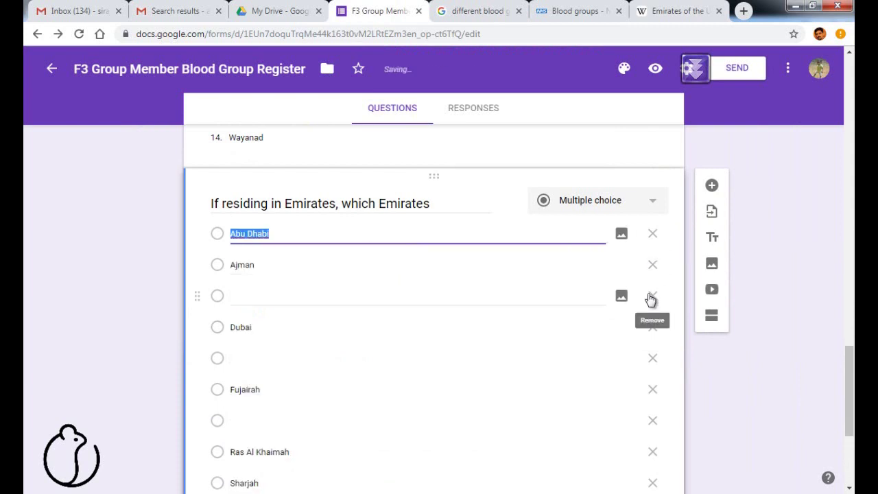
click(652, 298)
click(653, 328)
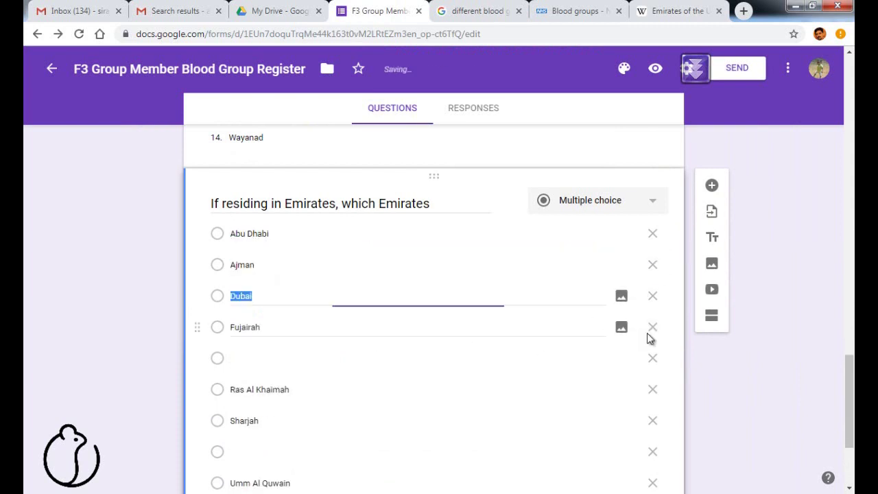
click(711, 185)
text(If )
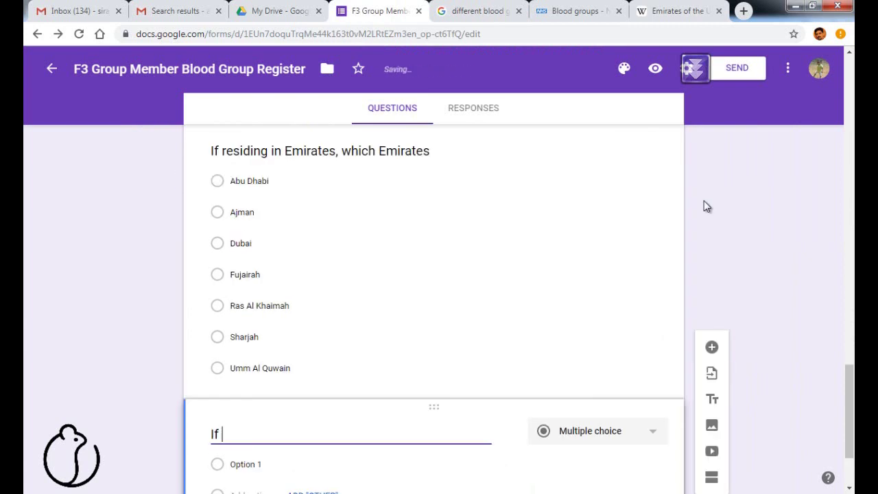
text(in any other pla)
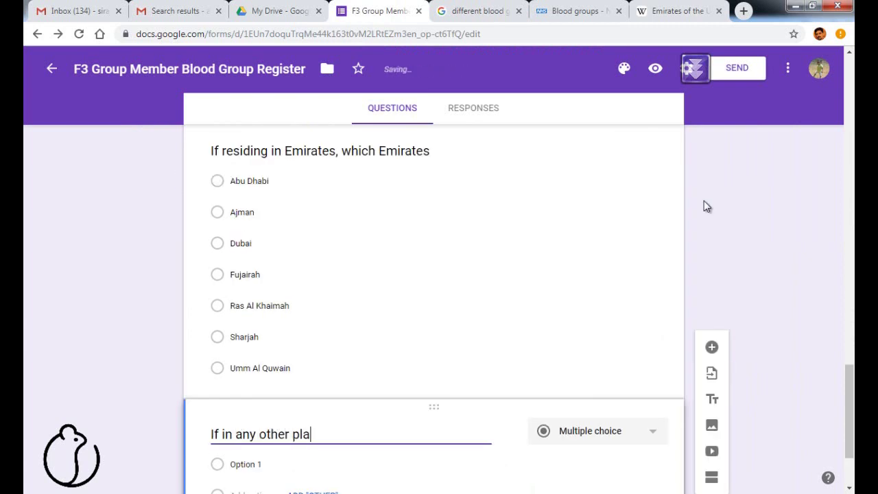
text(ce, mention place name)
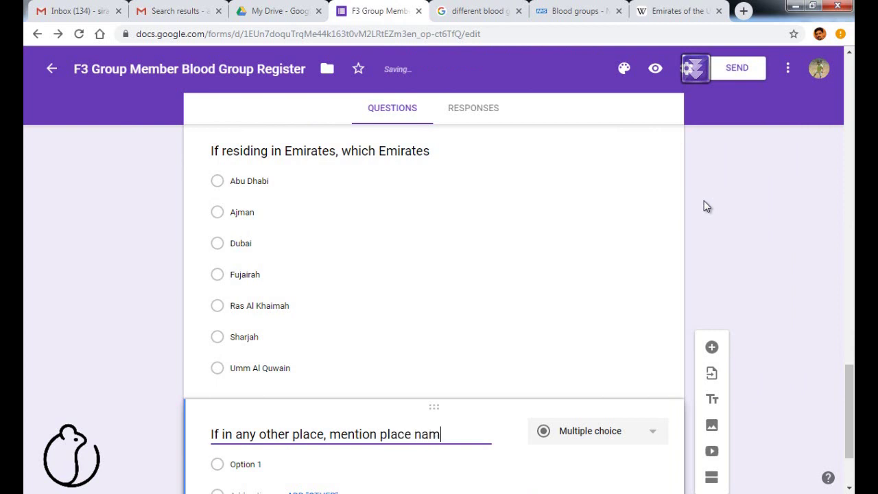
Make 'If in any other place, mention place name' a short-answer question and add another.
click(638, 434)
click(551, 143)
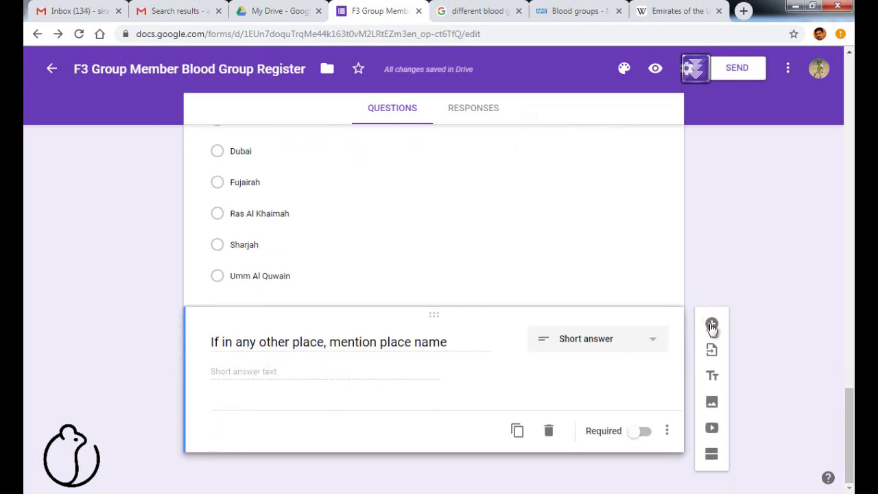
click(712, 319)
key(alt+Tab)
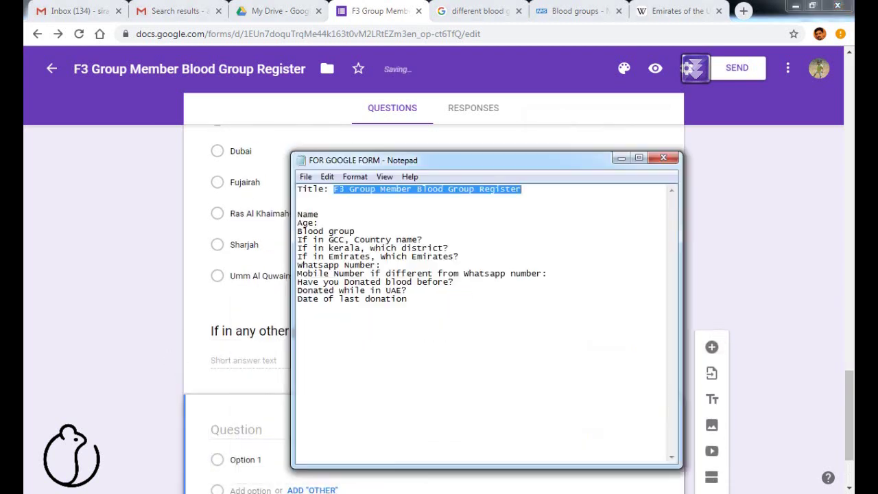
Title the question 'Whatsapp number', restrict answers to whole numbers, and make it required.
click(237, 429)
text(Whatsapp number)
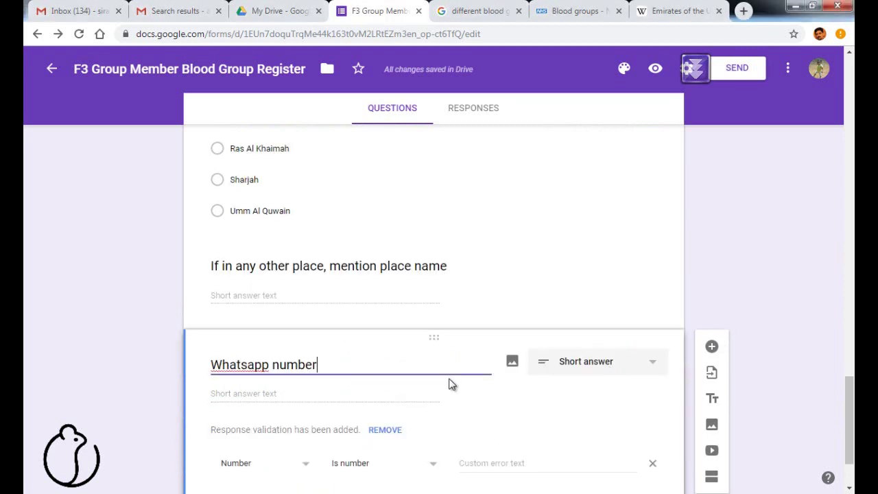
scroll(326, 403, down, 1)
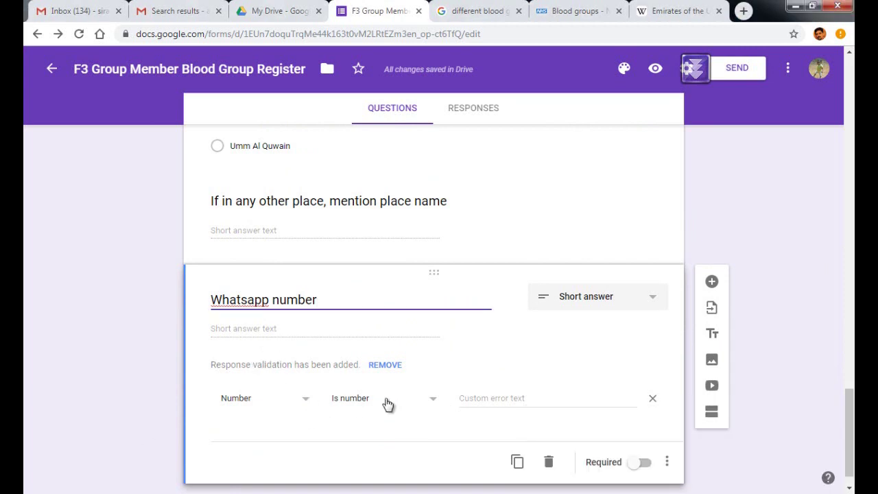
click(441, 406)
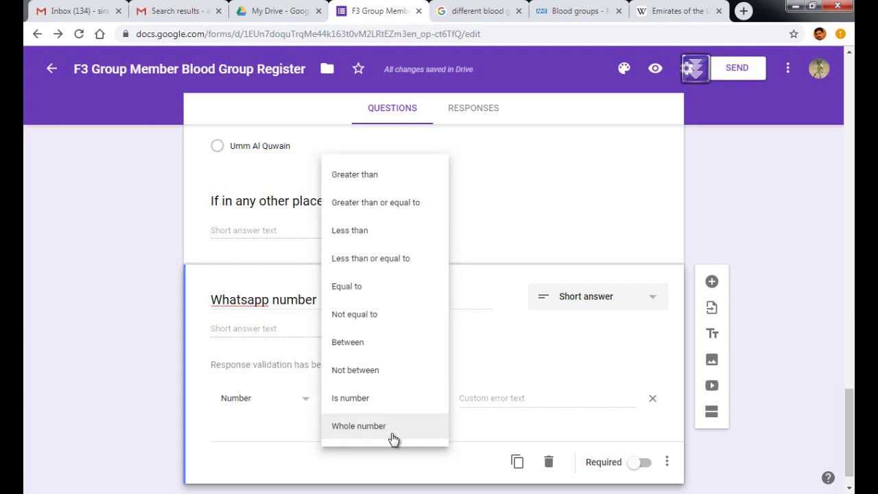
click(389, 426)
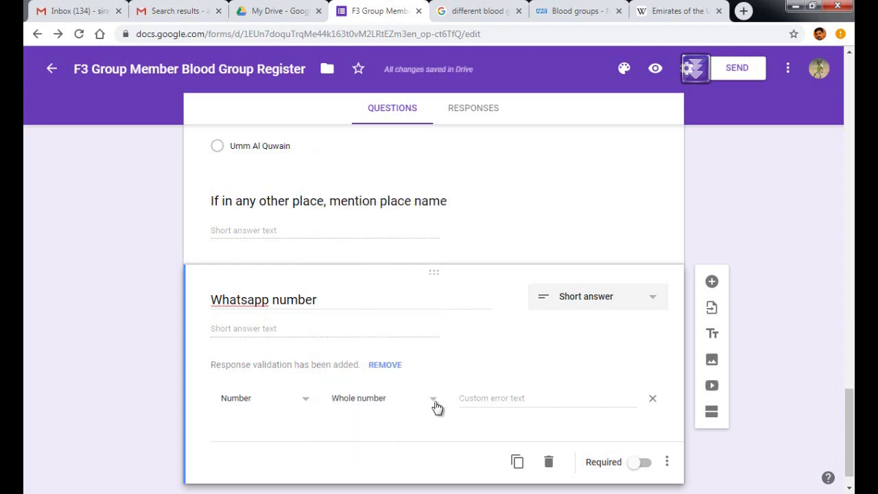
click(641, 464)
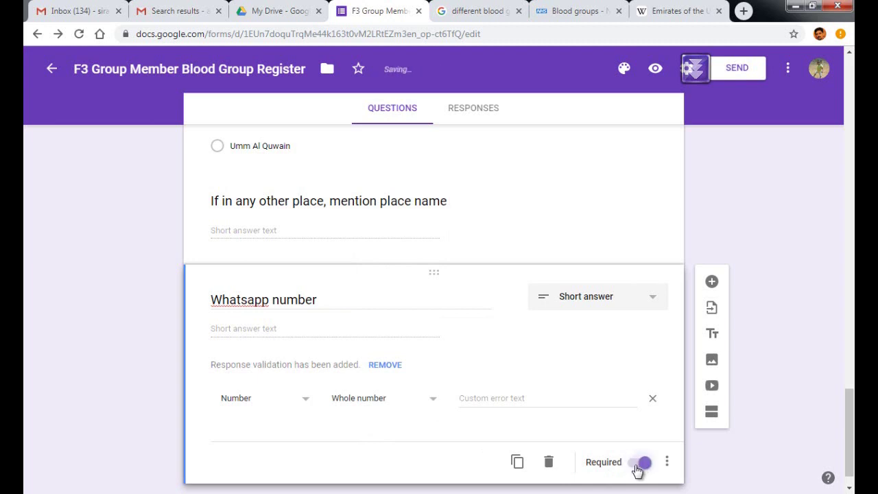
click(714, 282)
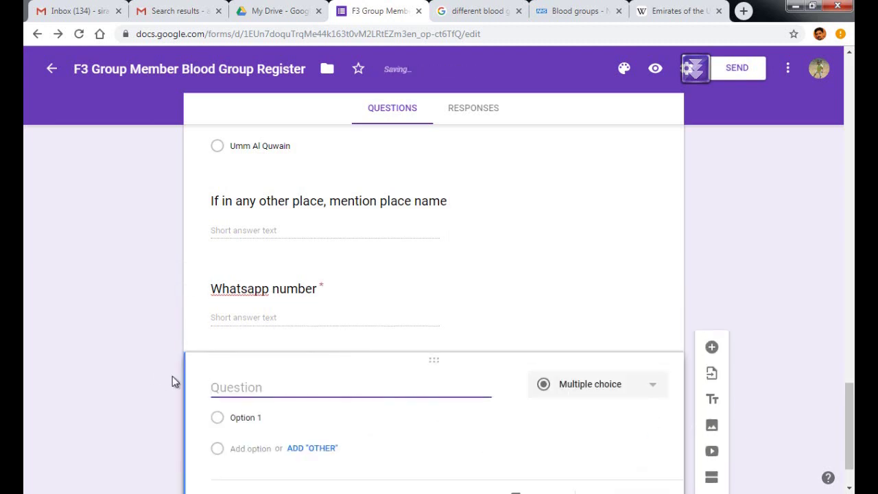
Title the new question with the Mobile Number line from the notes as a short answer.
key(alt+Tab)
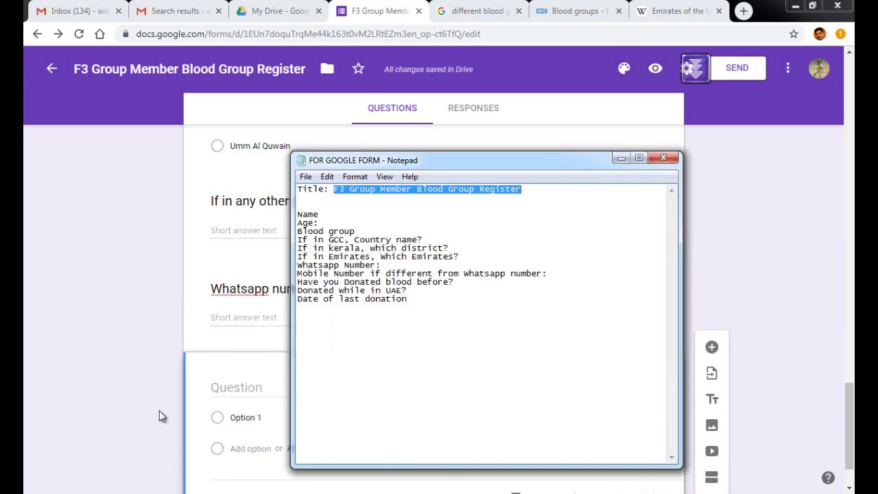
drag(546, 274, 294, 272)
key(ctrl+c)
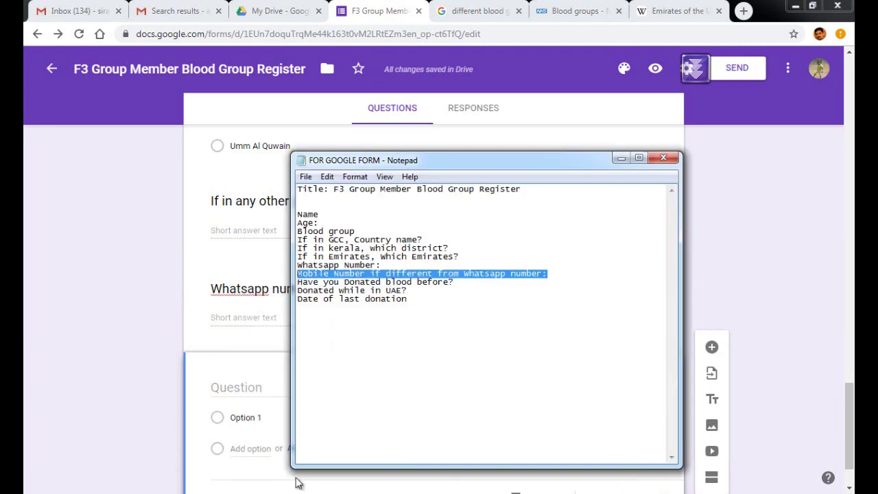
click(248, 388)
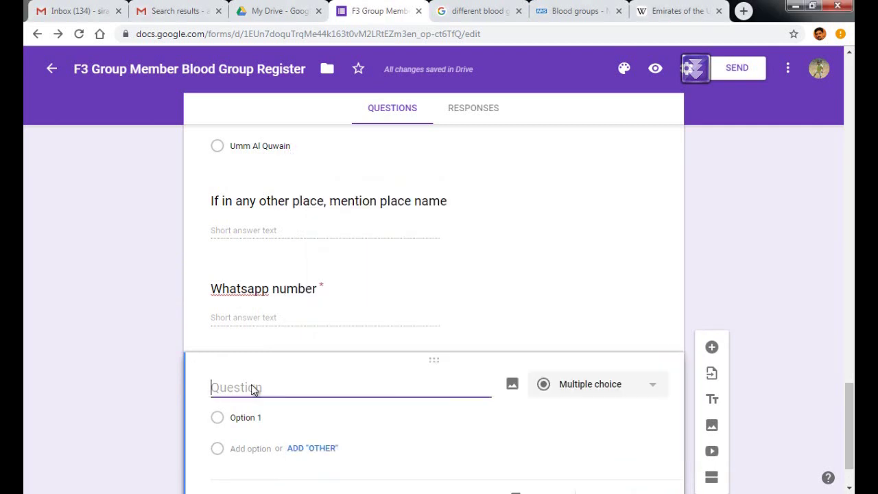
key(ctrl+v)
click(603, 396)
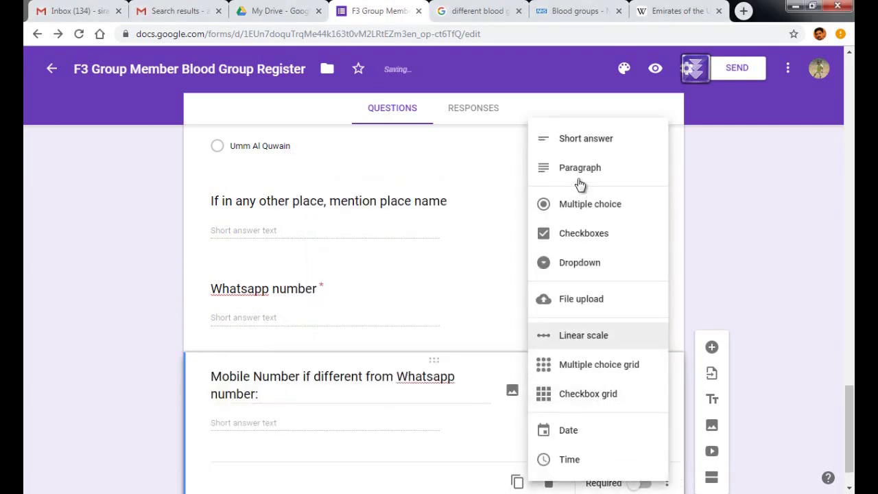
click(595, 140)
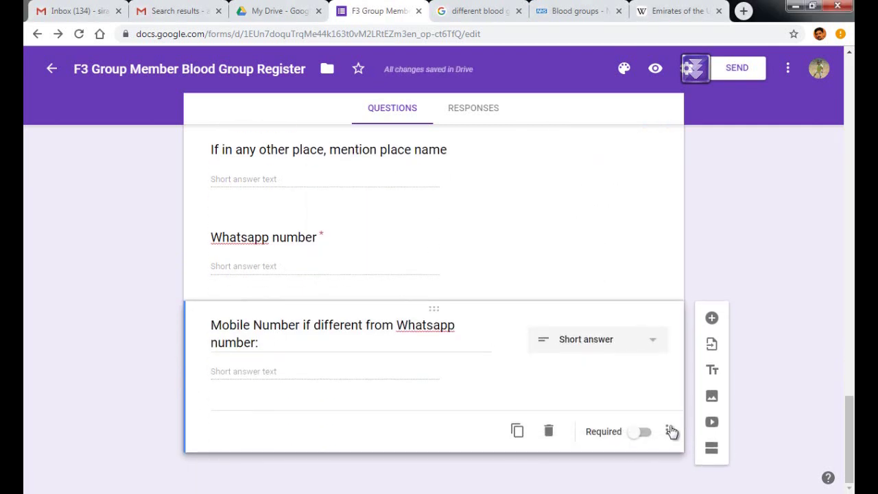
Require a whole-number response for the mobile number, then copy 'Have you Donated blood before?'.
click(667, 432)
click(700, 461)
click(434, 414)
click(373, 469)
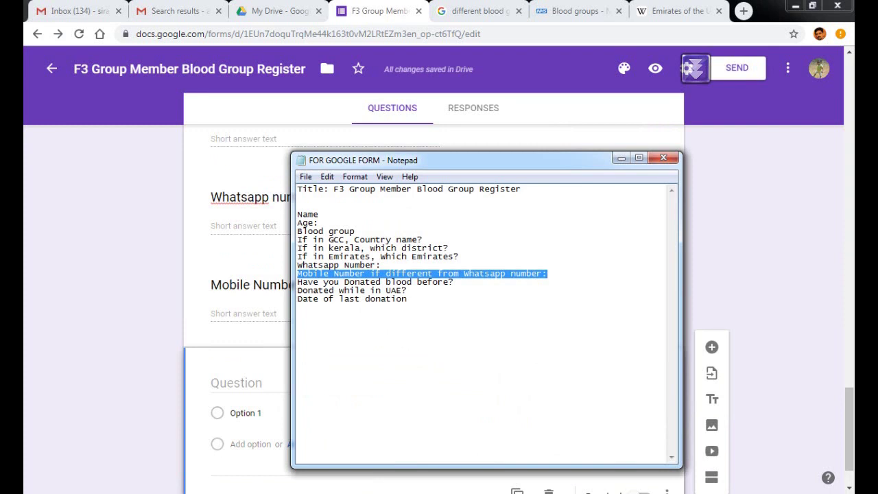
drag(455, 282, 298, 281)
key(ctrl+c)
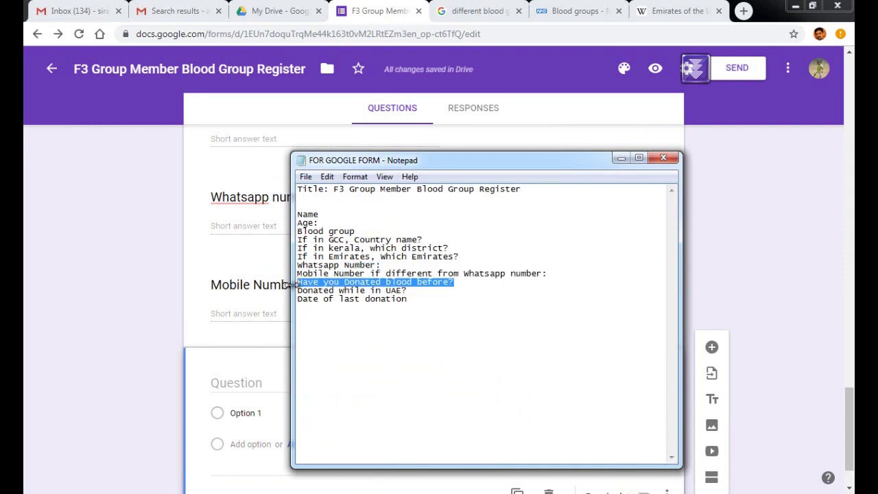
click(245, 413)
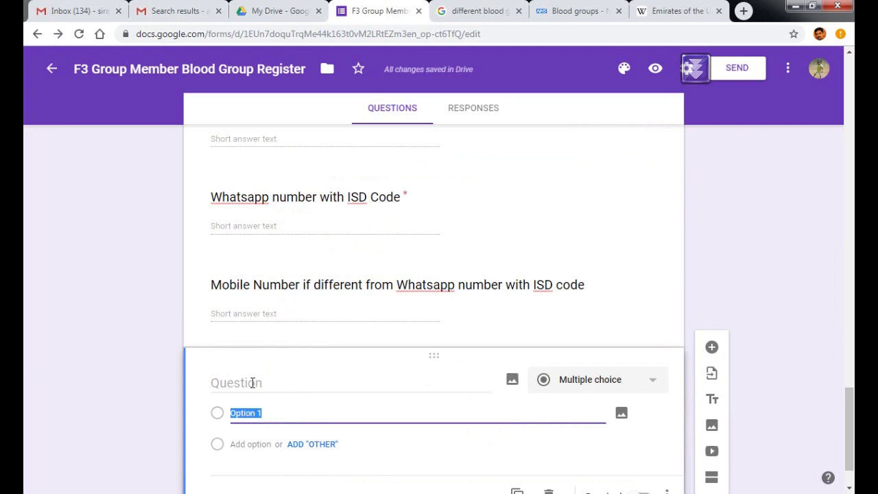
Create the required question 'Have you Donated blood before?' with only Yes and No options.
click(253, 384)
key(ctrl+v)
click(289, 409)
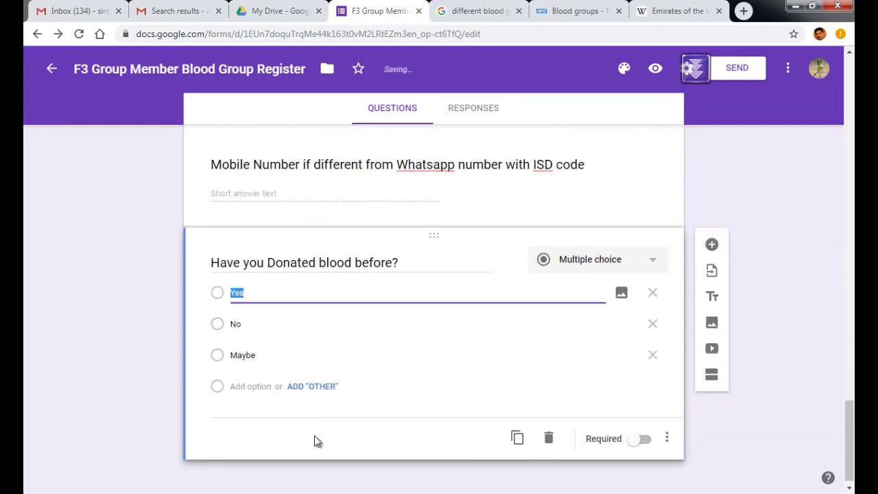
click(655, 353)
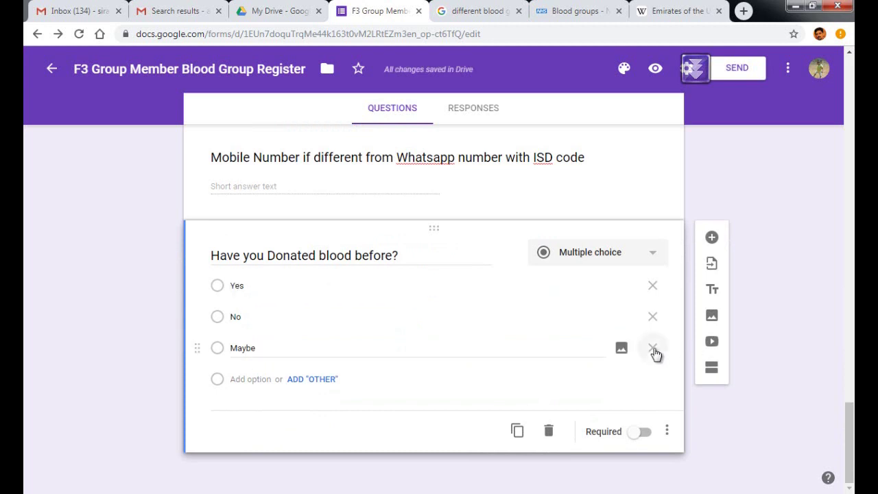
click(639, 434)
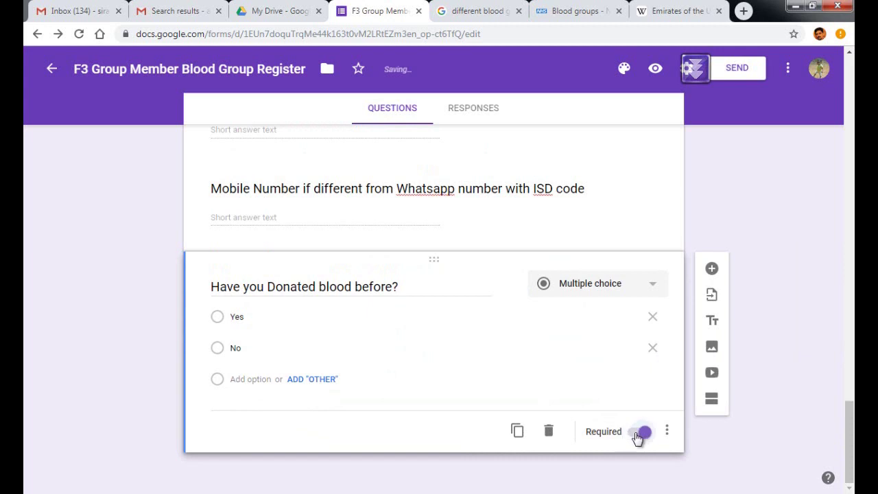
click(712, 269)
Title the new question 'Donated while in UAE?' using the line from the notes.
key(alt+Tab)
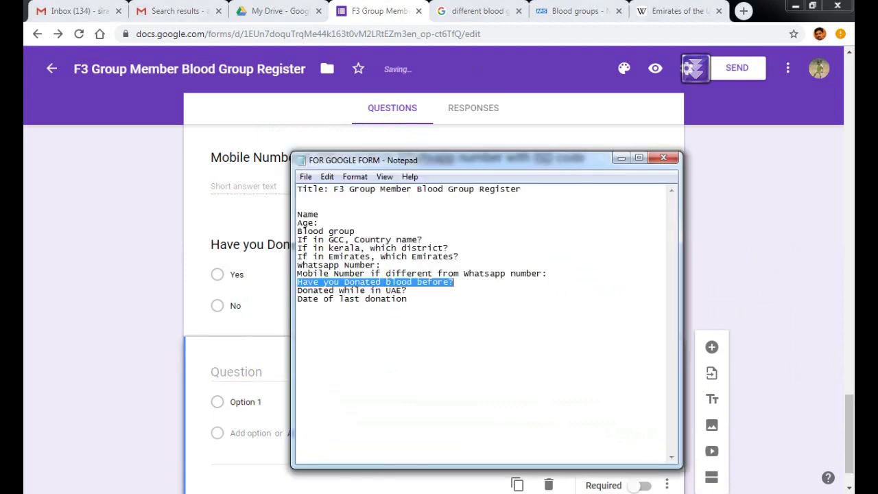
drag(408, 290, 297, 291)
key(ctrl+c)
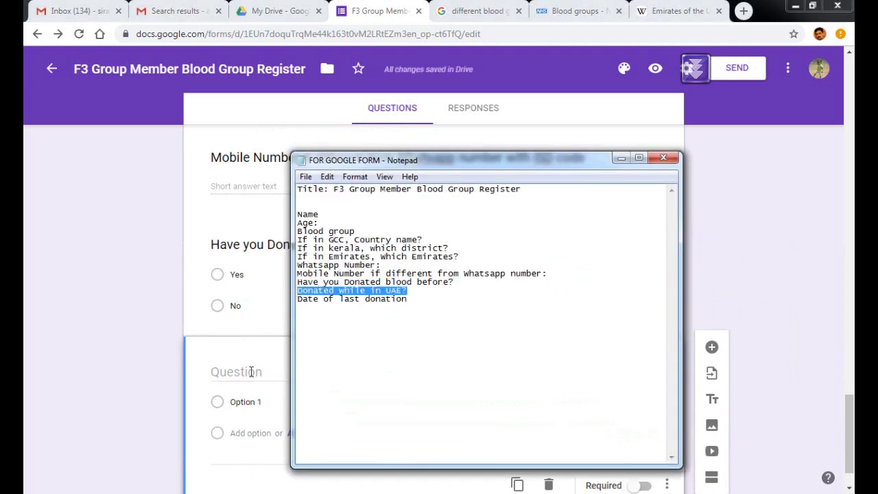
click(251, 371)
key(ctrl+v)
Give it the answer options Yes and No, then add another question.
click(255, 403)
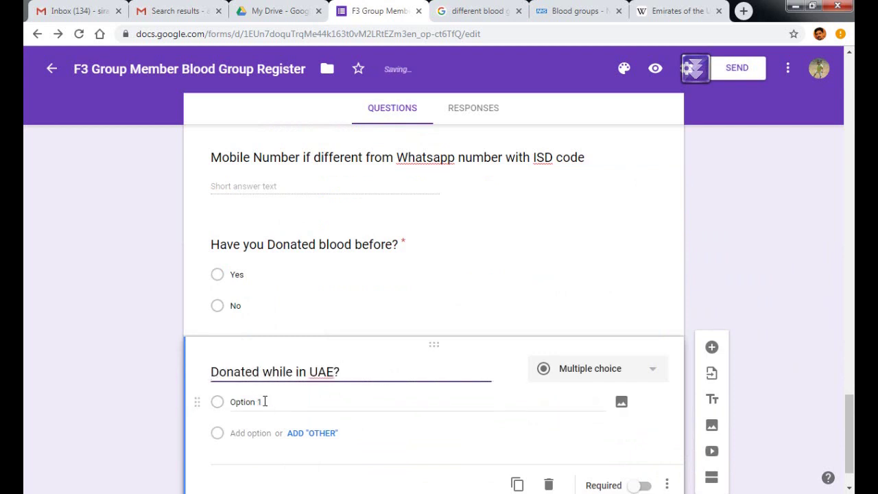
click(265, 402)
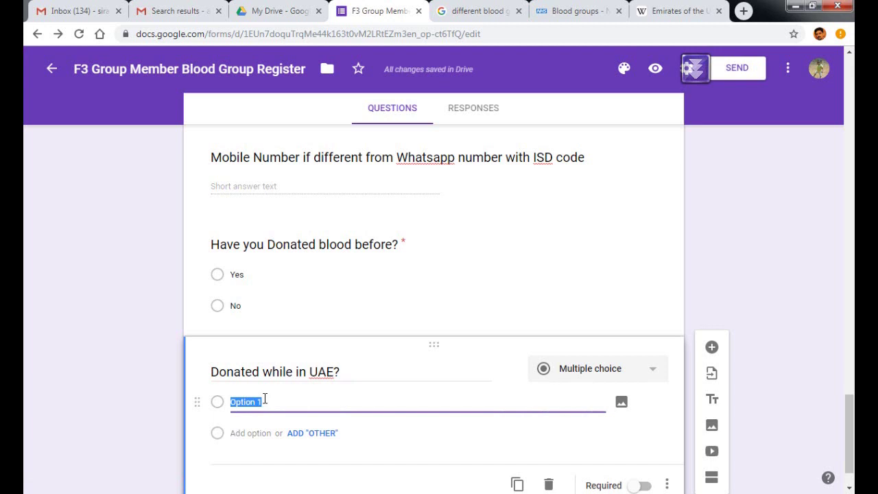
text(Yes)
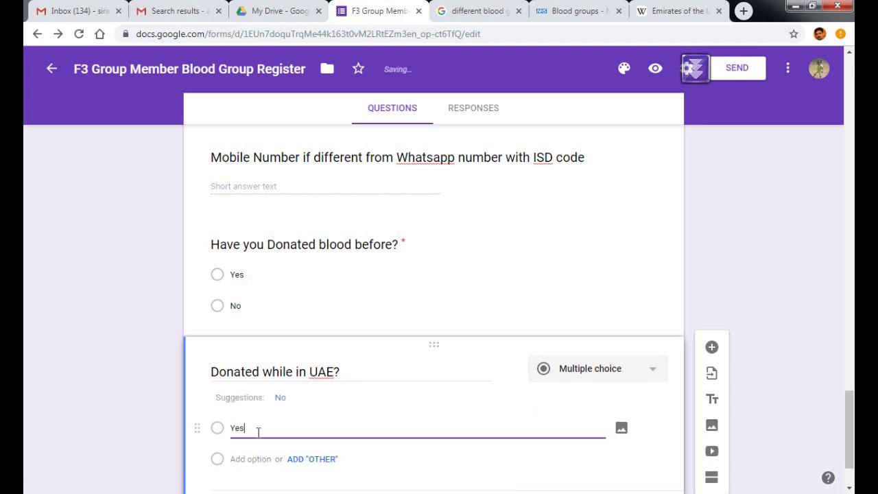
click(280, 398)
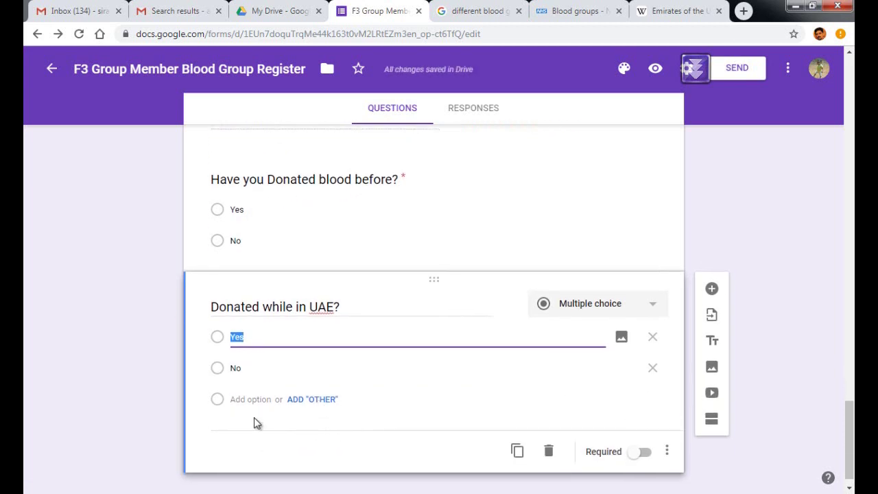
click(433, 414)
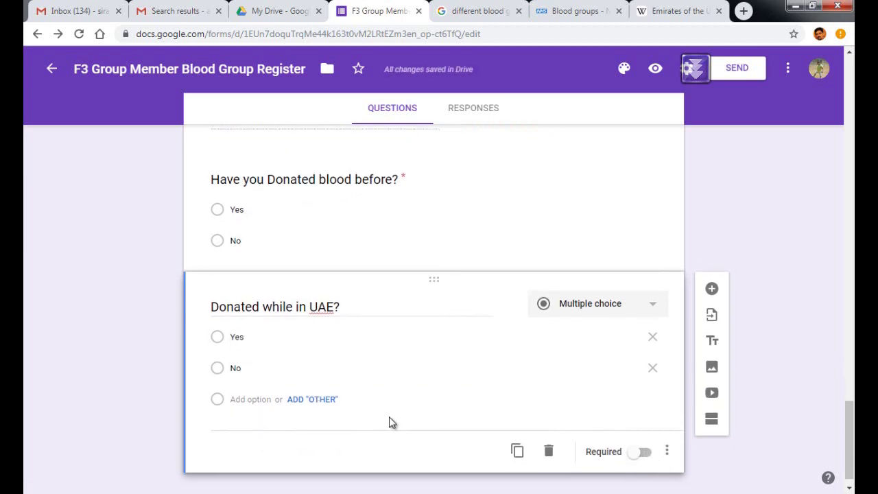
click(712, 289)
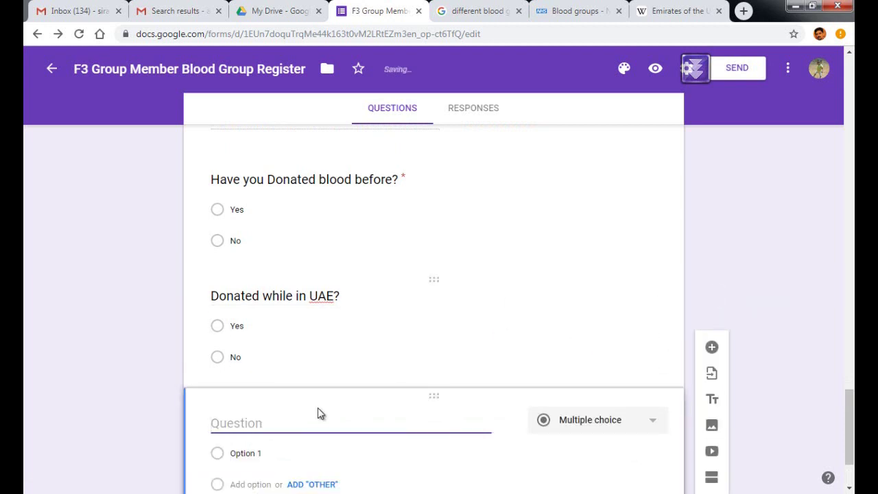
Paste 'Date of last donation?' from the notes as the new question's title.
key(alt+Tab)
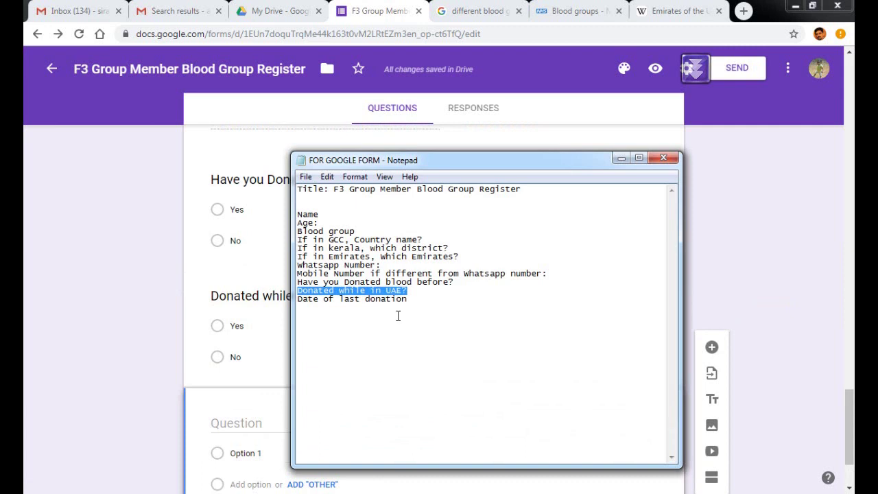
drag(427, 304, 269, 311)
click(255, 425)
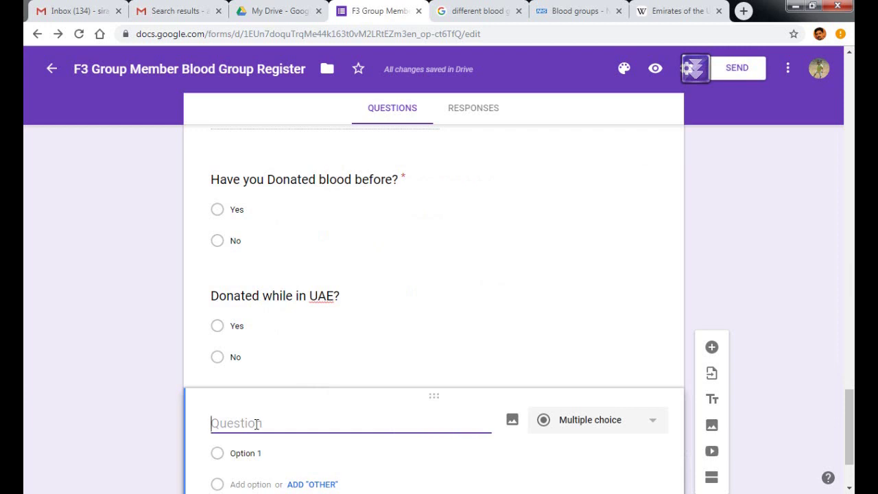
right_click(256, 425)
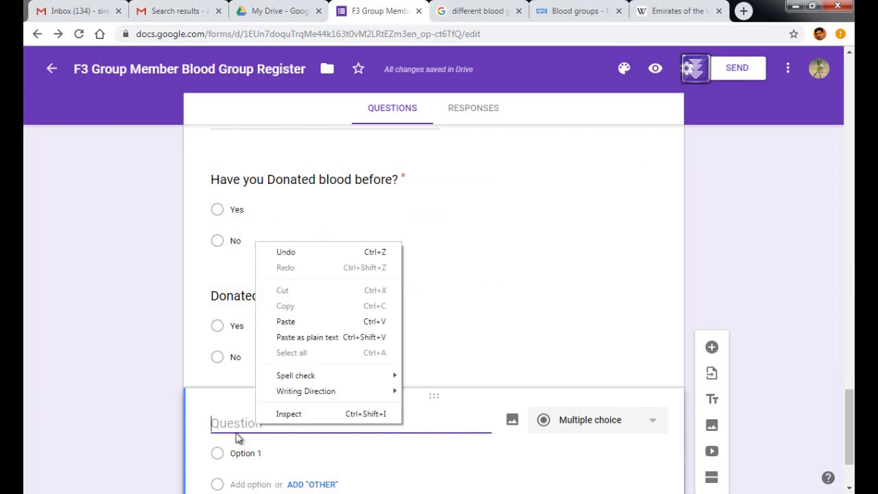
click(171, 492)
drag(415, 308, 286, 302)
key(ctrl+c)
click(249, 420)
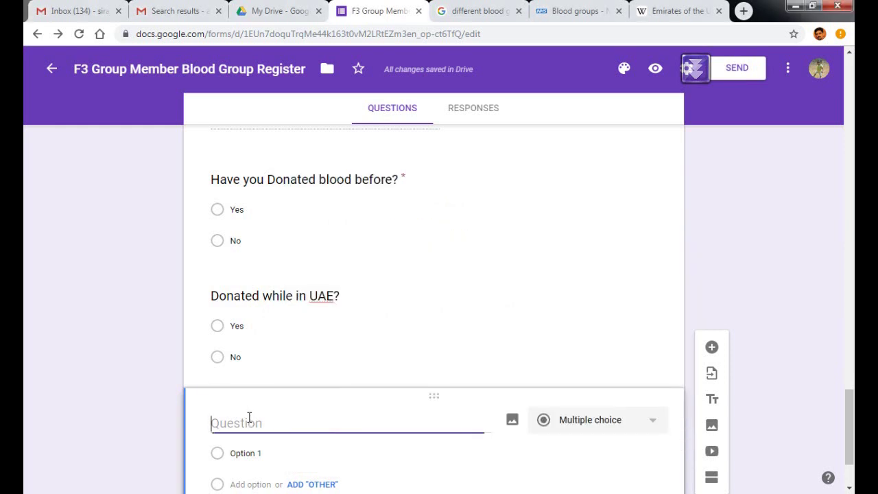
key(ctrl+v)
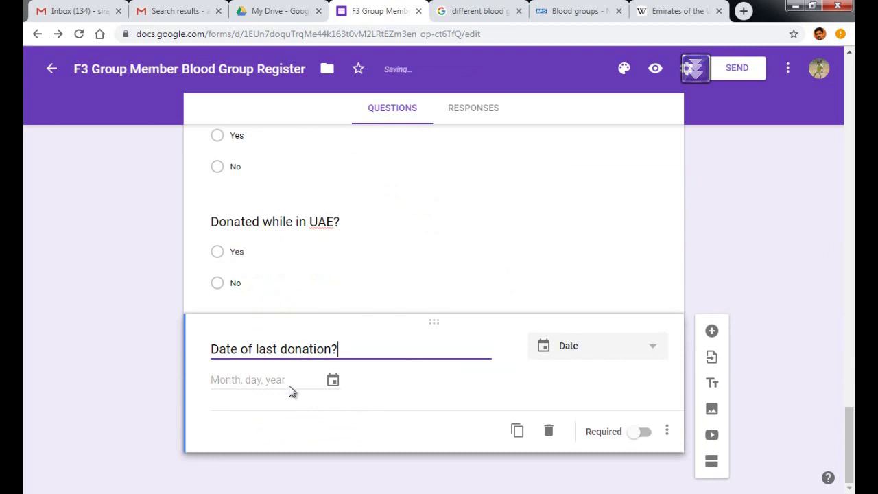
click(333, 383)
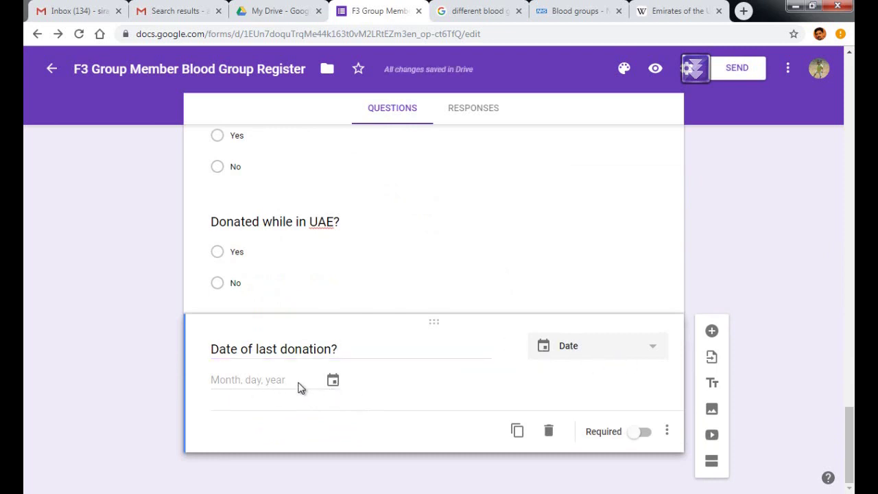
Add the description 'Month and year (Exact date is not required)' to the date question.
click(667, 432)
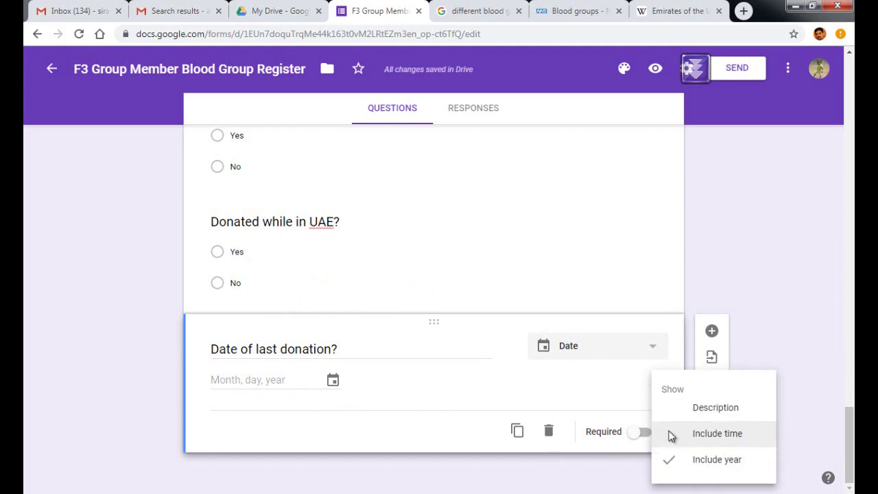
click(706, 412)
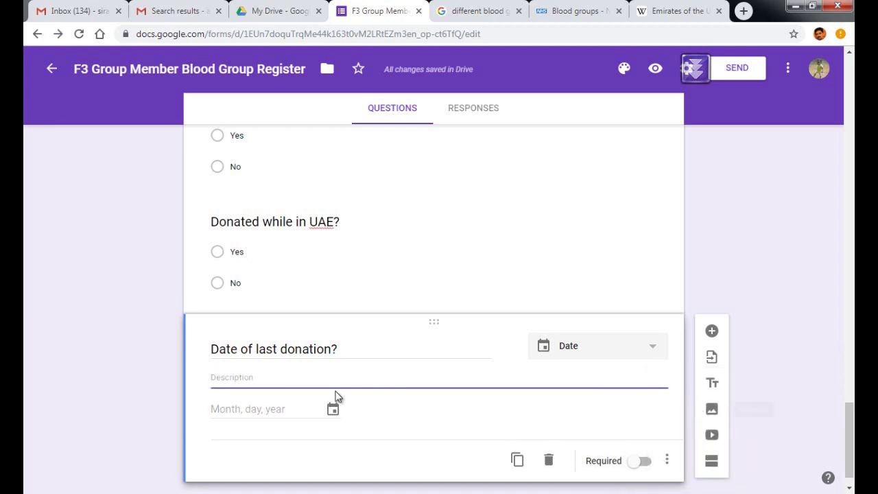
text(Month and year (date)
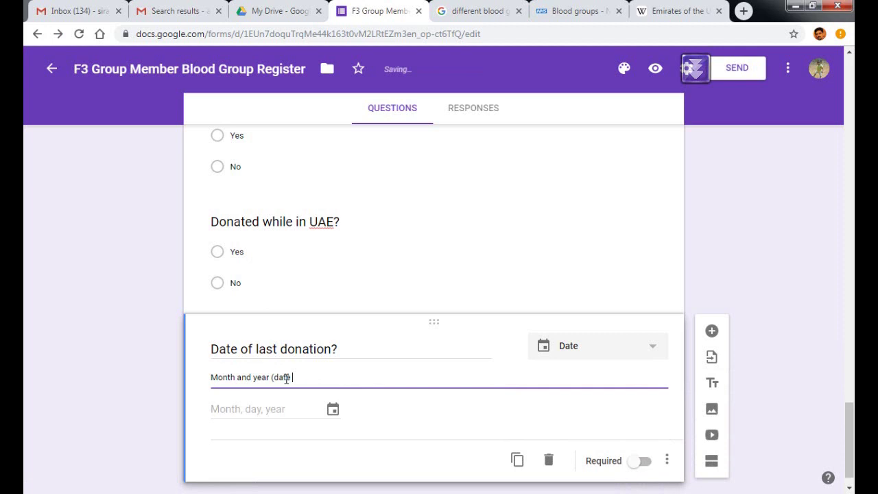
key(BackSpace)
key(BackSpace)
key(BackSpace)
key(BackSpace)
text(Date)
text(xact date is not required)
key(ctrl+a)
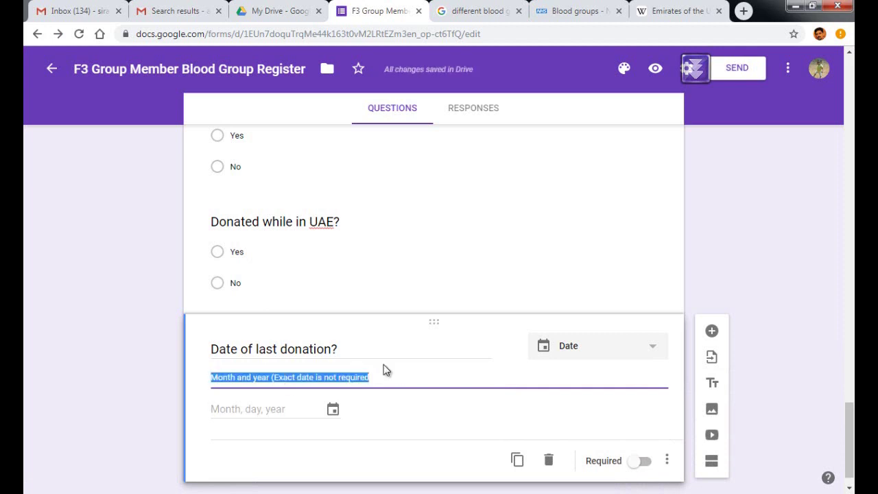
key(Right)
text())
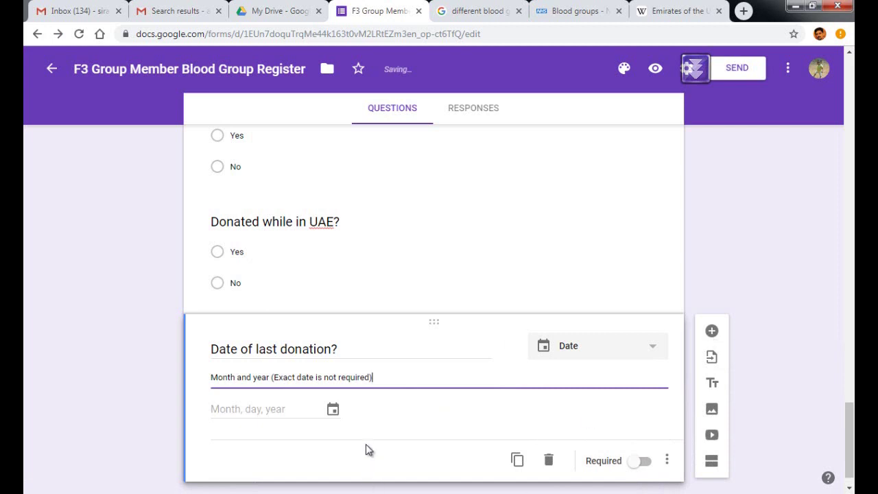
scroll(275, 446, down, 1)
click(163, 432)
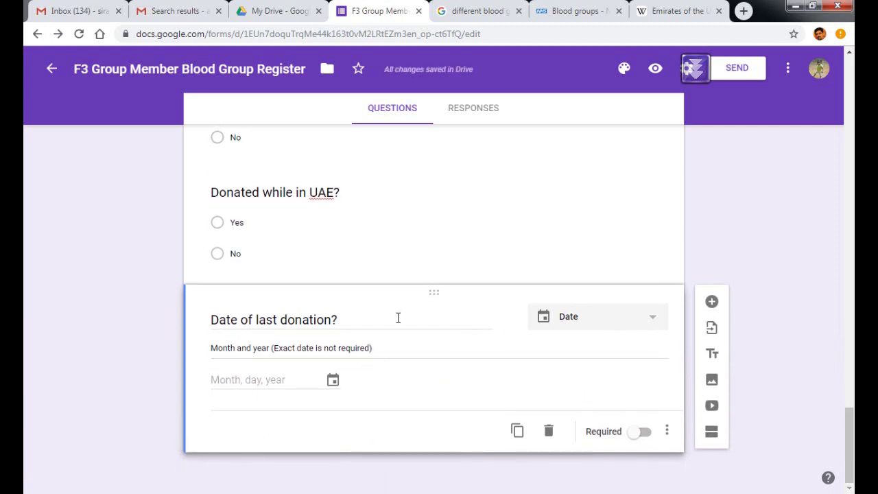
Preview the live form and test the Blood Group, GCC country and Kerala district dropdowns.
click(655, 70)
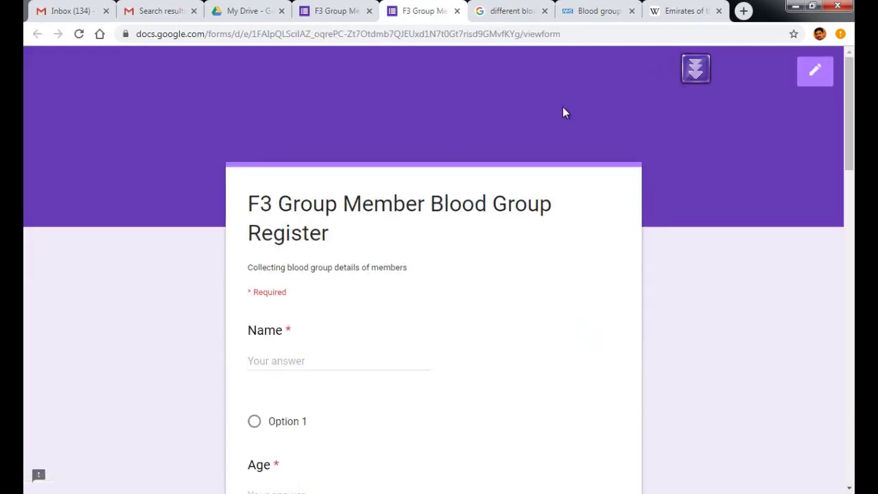
scroll(311, 312, down, 3)
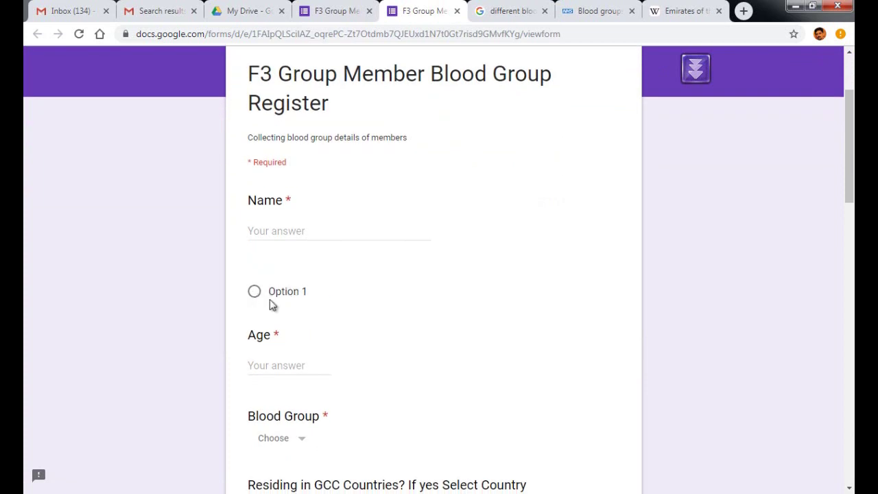
scroll(270, 298, down, 2)
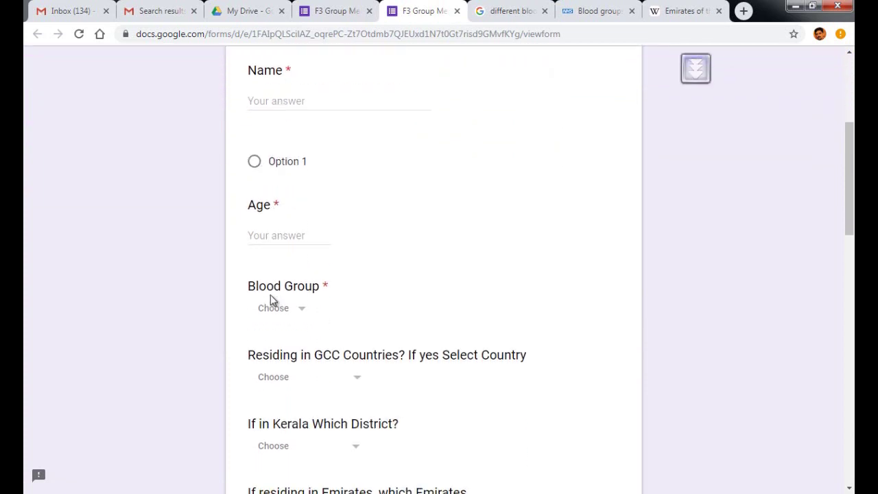
click(303, 309)
click(404, 307)
scroll(404, 307, down, 2)
click(359, 252)
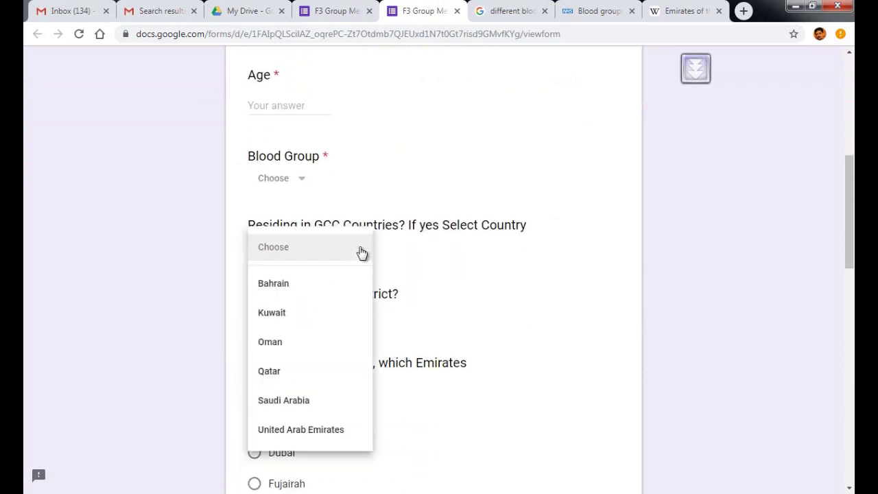
click(523, 268)
scroll(339, 263, down, 2)
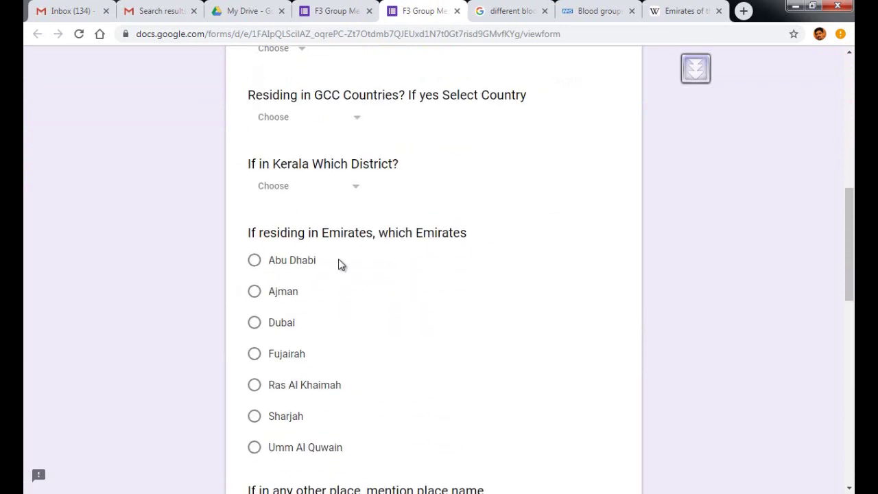
click(357, 190)
click(458, 184)
Pick Abu Dhabi as the emirate and try the other place, Whatsapp and Mobile Number fields.
scroll(447, 201, down, 1)
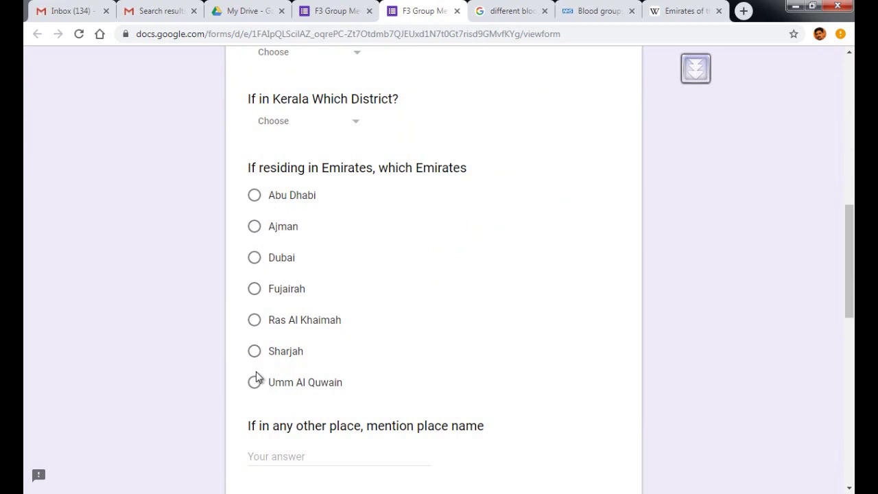
click(255, 352)
click(255, 195)
scroll(416, 194, down, 2)
click(355, 325)
click(317, 406)
scroll(324, 399, down, 2)
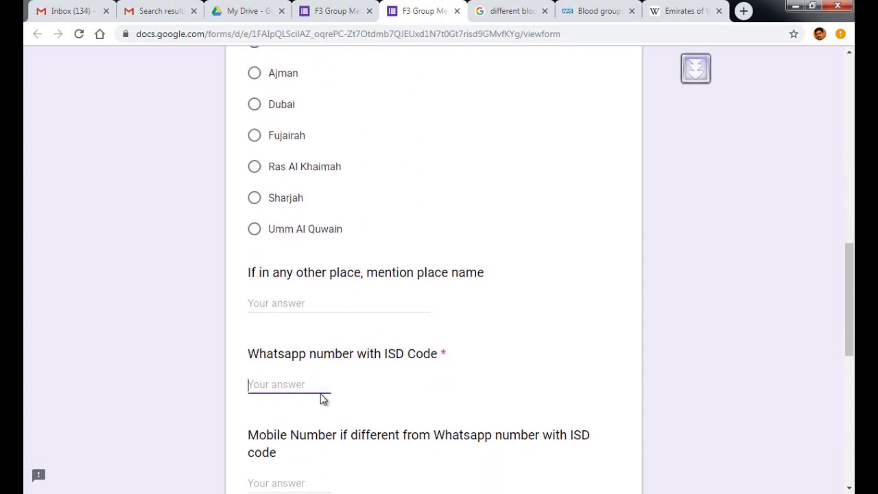
click(302, 389)
scroll(302, 388, down, 1)
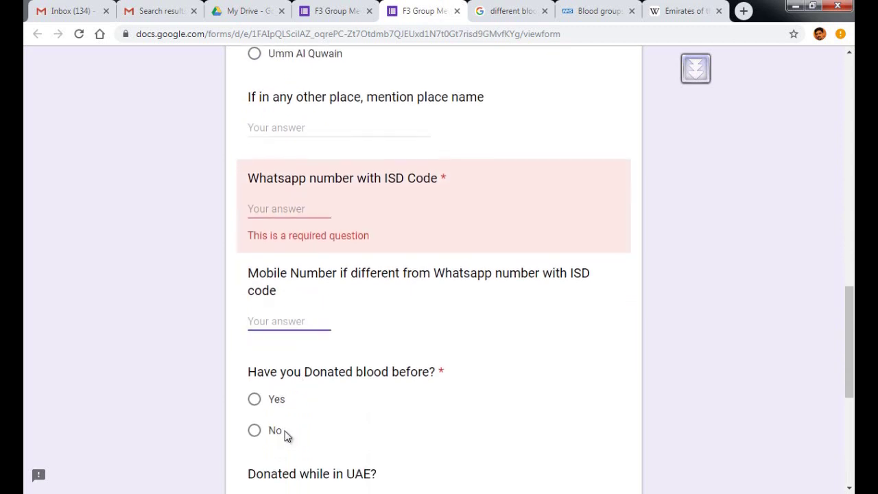
scroll(286, 435, down, 5)
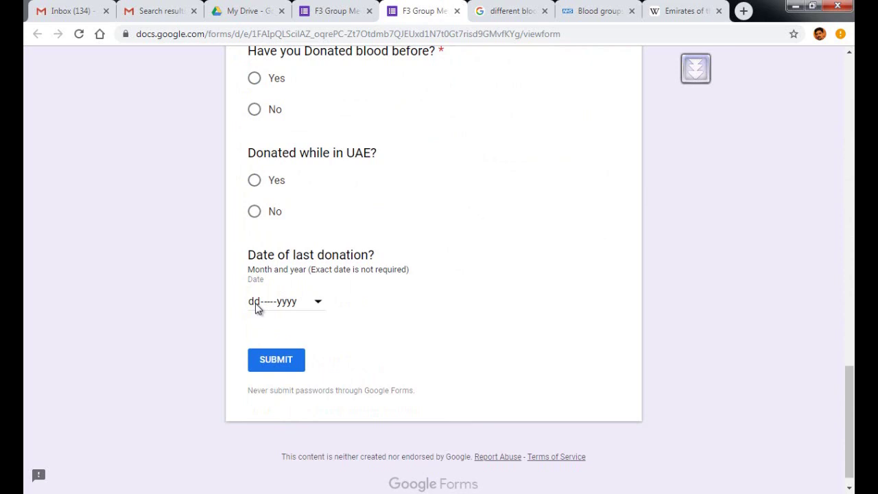
Test the last donation date calendar by opening and closing it twice.
click(319, 303)
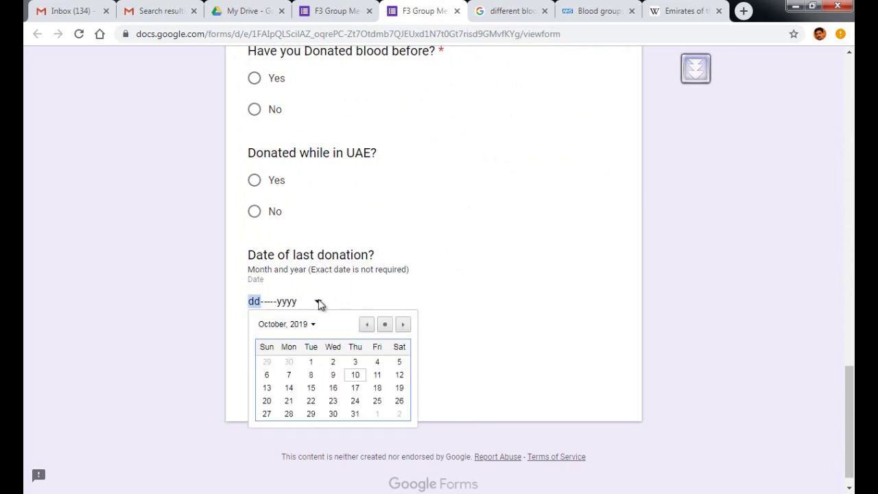
click(318, 302)
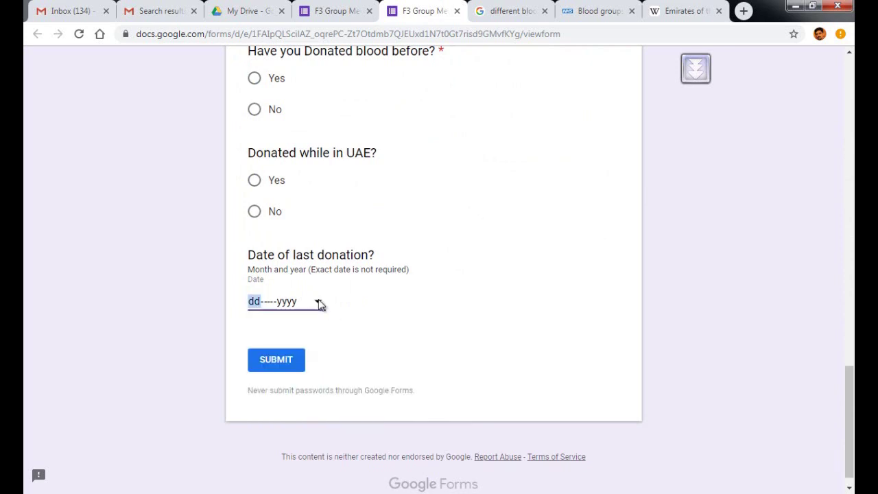
click(318, 300)
click(438, 302)
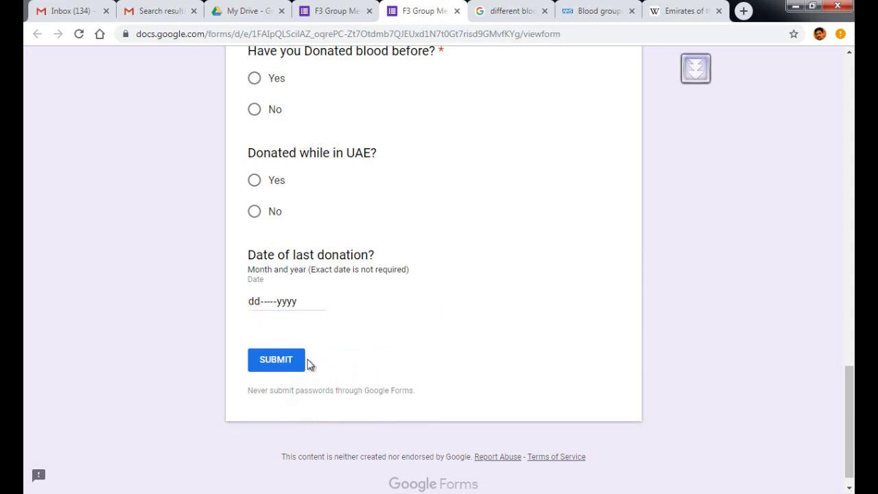
scroll(308, 365, up, 10)
Back in the editor, delete the empty untitled multiple-choice card between Name and Age.
click(339, 12)
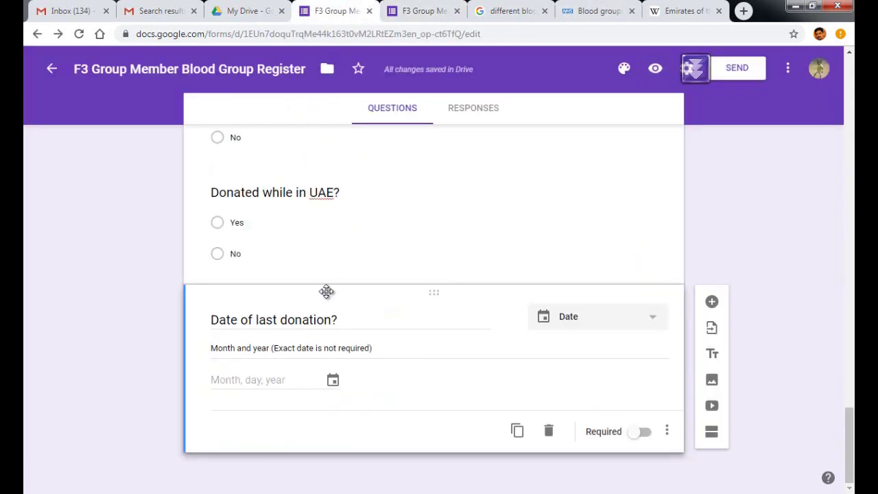
scroll(357, 252, up, 5)
scroll(383, 245, up, 10)
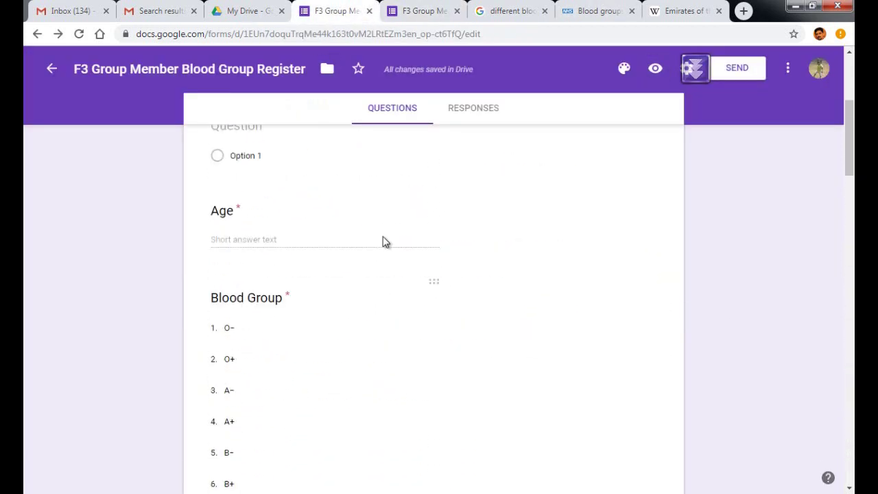
scroll(361, 285, down, 1)
click(274, 280)
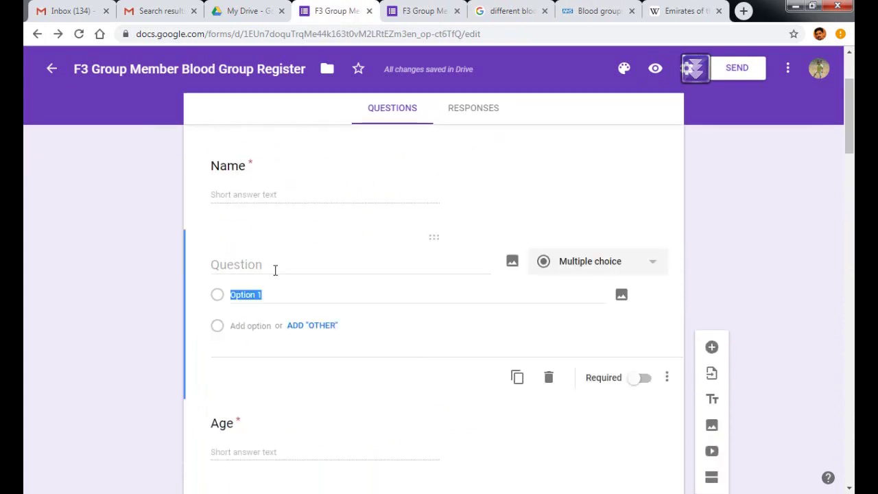
click(136, 251)
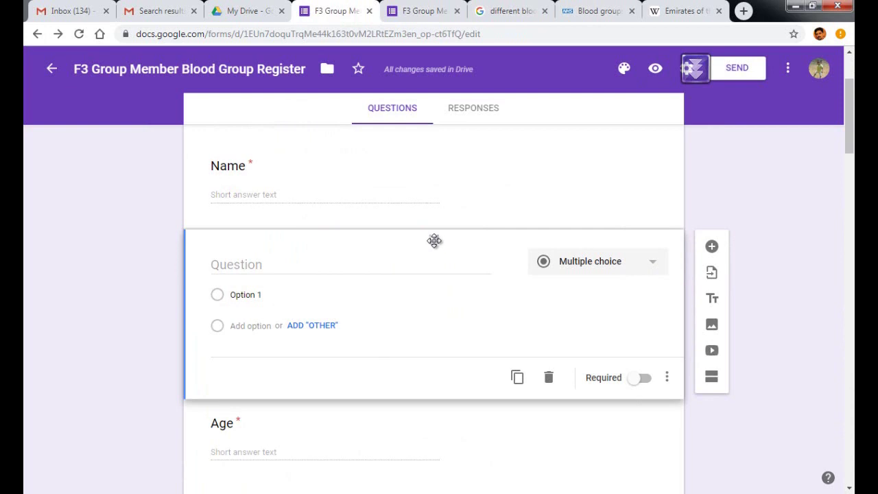
click(549, 377)
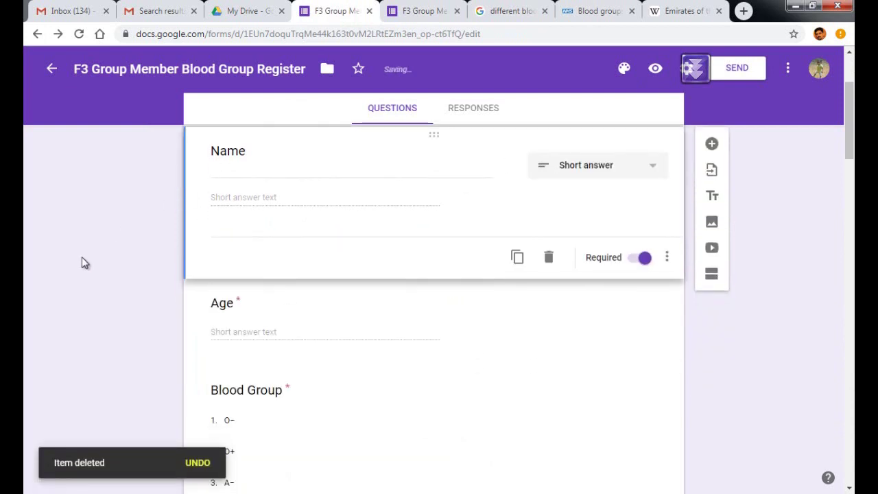
scroll(82, 256, down, 5)
scroll(82, 256, up, 6)
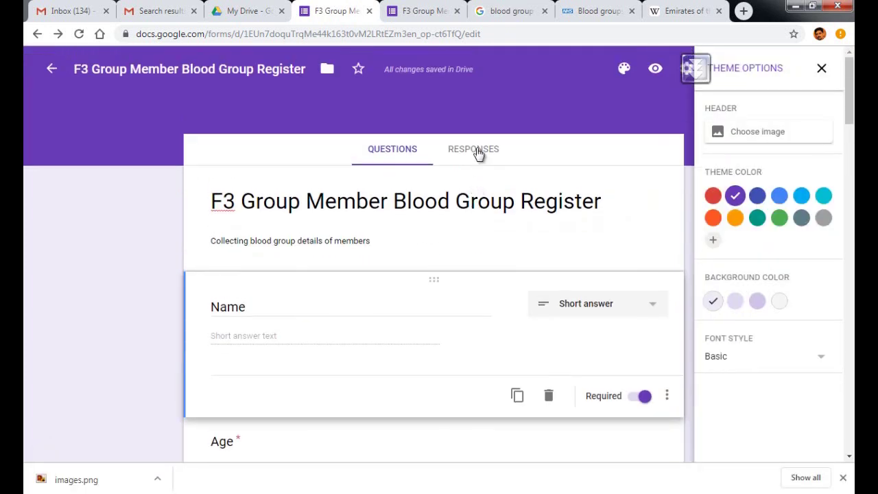
From Responses, create the new spreadsheet 'F3 Group Member Blood Group Register (Responses)'.
click(479, 152)
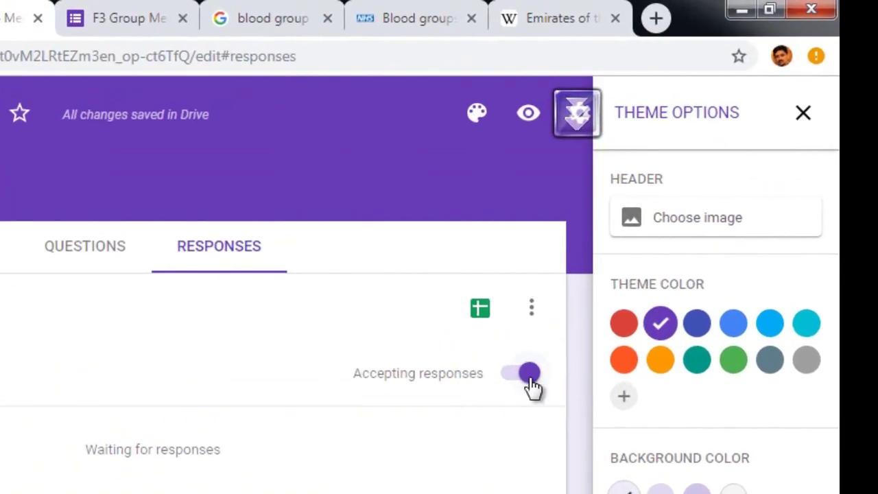
click(481, 311)
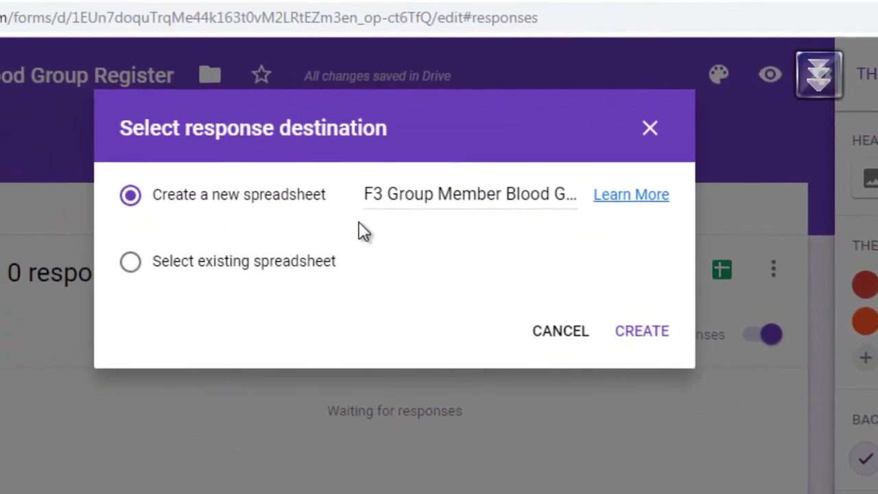
click(644, 332)
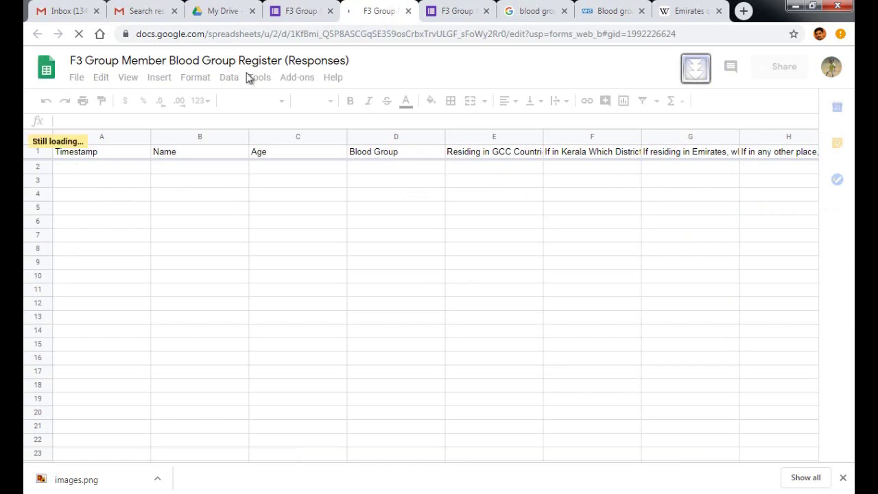
Switch back to the F3 Group Member Blood Group Register form editor tab.
click(305, 13)
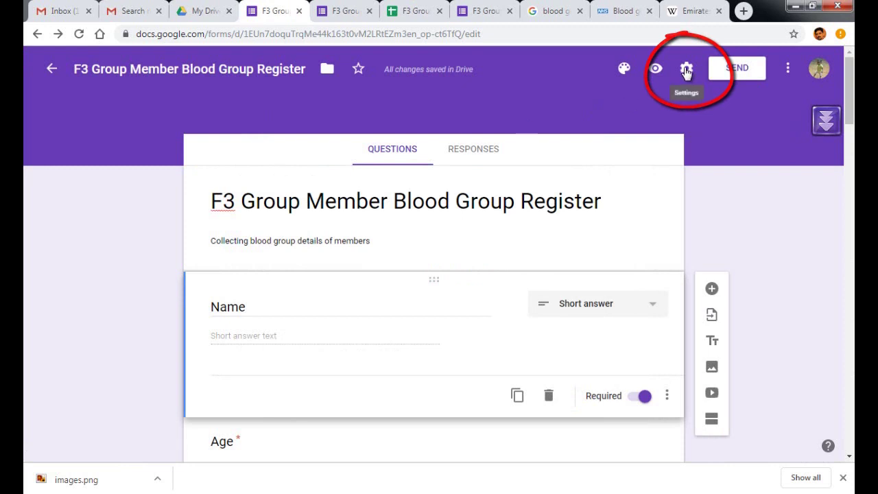
Enable Edit after submit and progress bar, set confirmation 'Thank you for registering in F3 Blood Group. Have a good day!'.
click(686, 70)
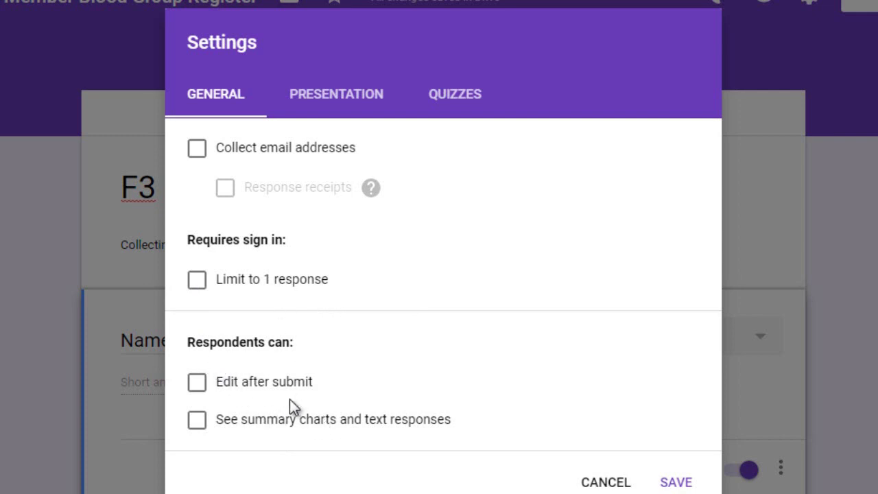
click(197, 387)
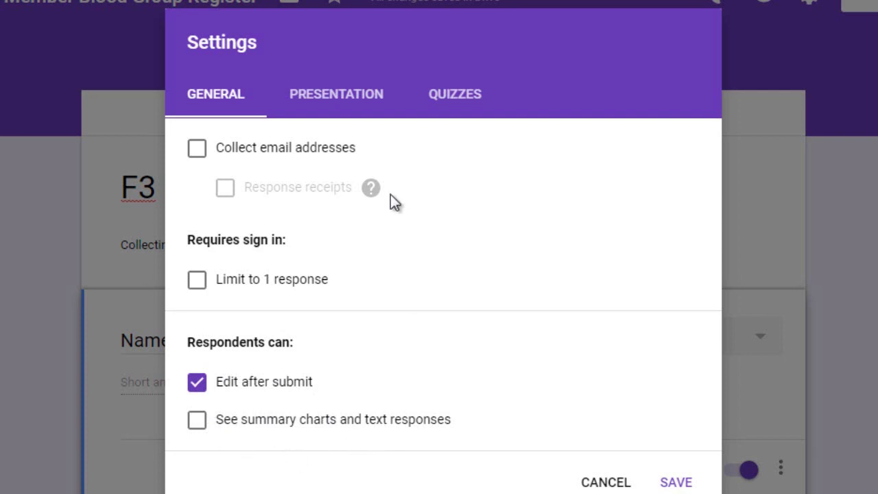
click(342, 96)
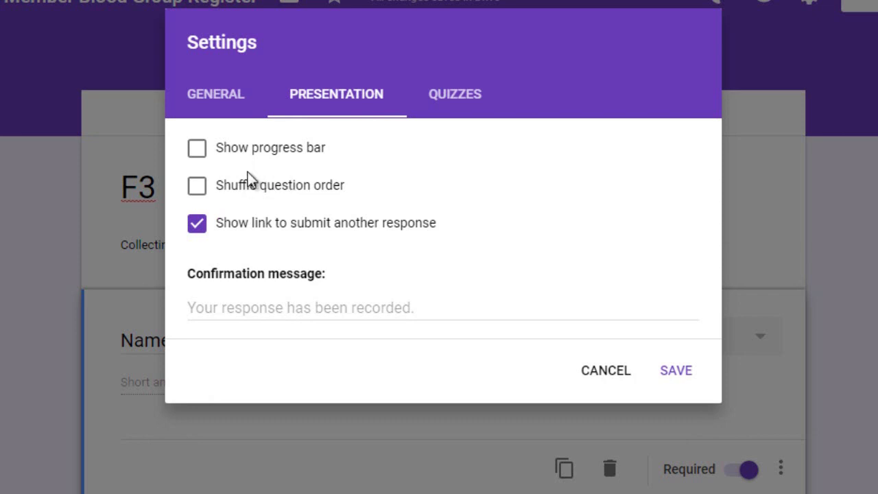
click(197, 155)
click(276, 307)
text(Thank y)
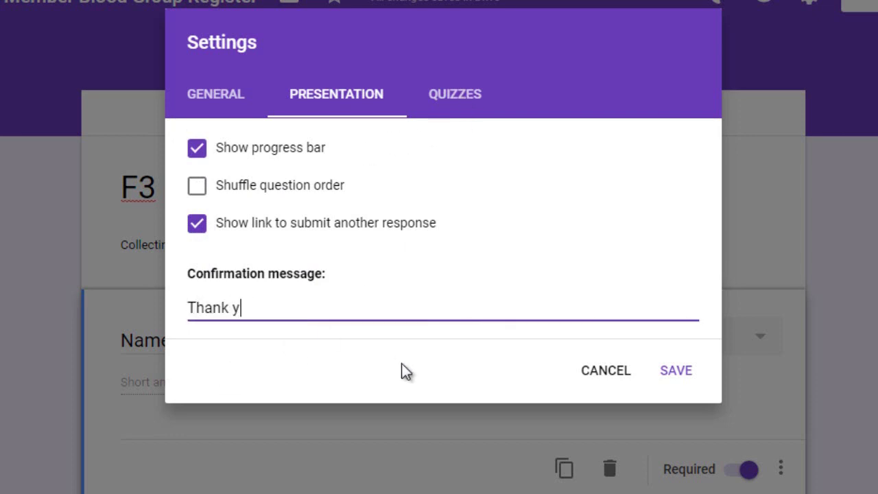
text(ou for registering in F3 )
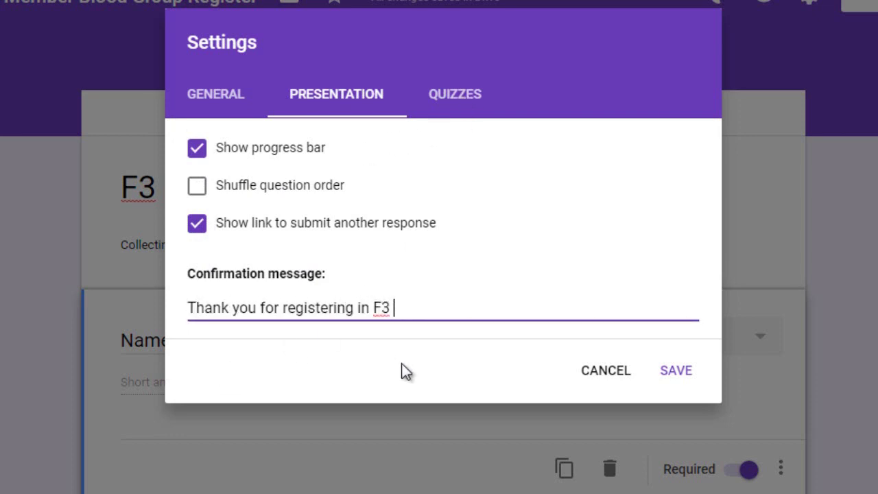
text(Blood Group. Have a )
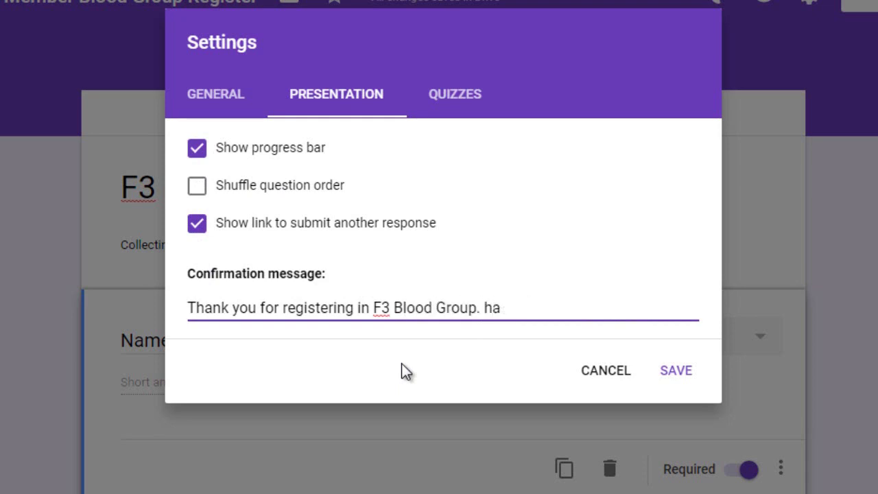
text(good day!)
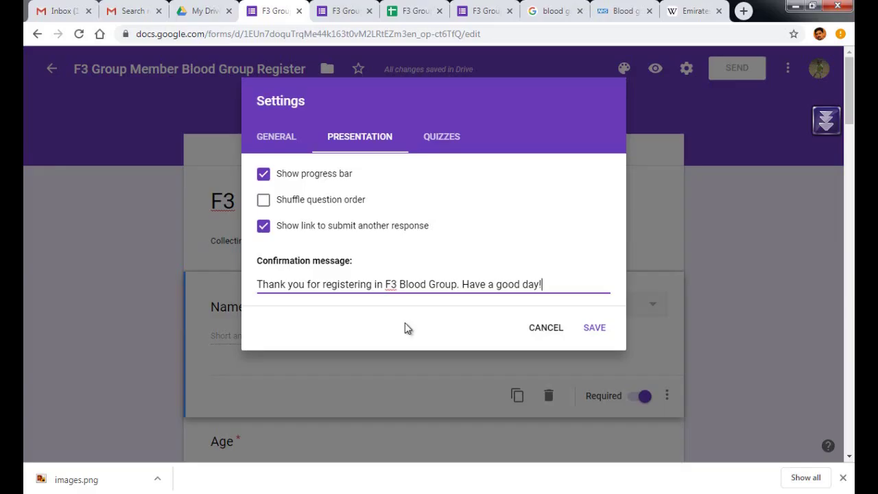
click(591, 328)
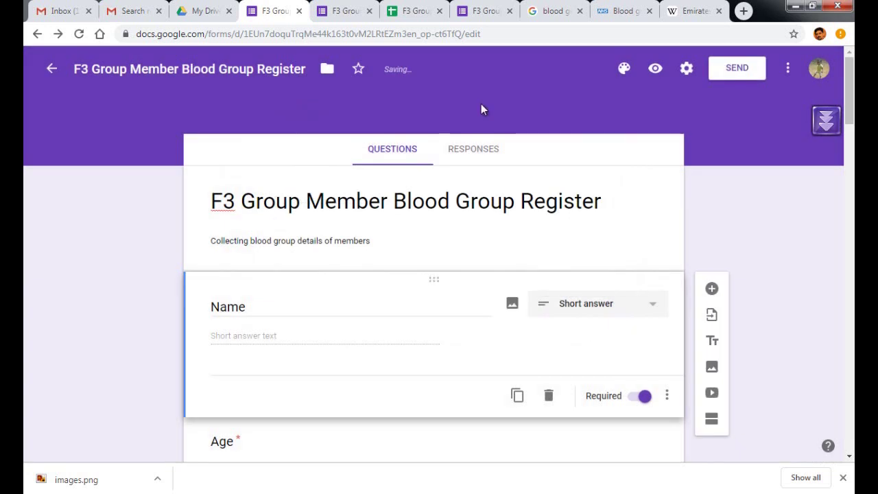
On the live form, enter 'Test name' as Name and 35 as Age.
click(334, 11)
scroll(336, 190, up, 5)
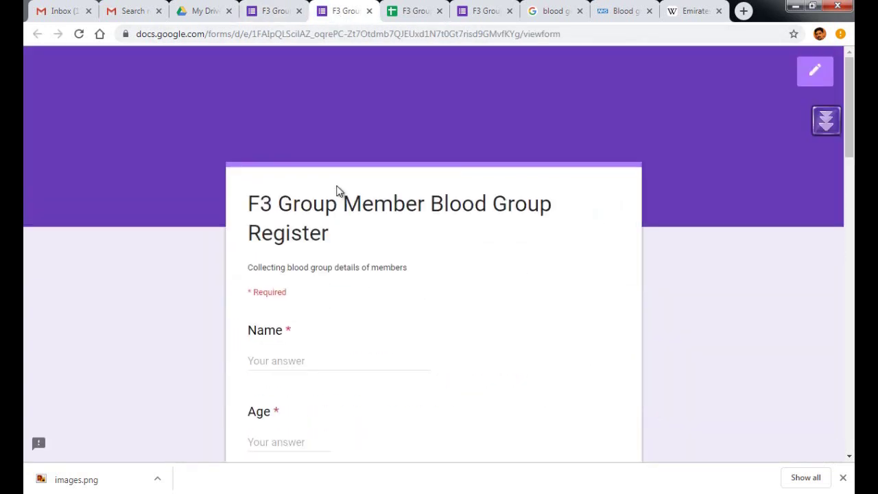
click(284, 361)
text(Test name)
key(Tab)
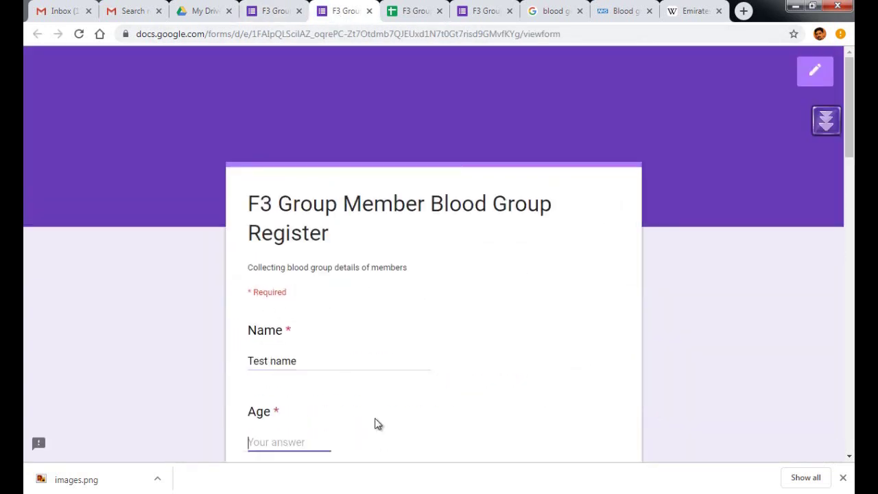
text(35)
Choose B+ blood group, Oman as the country and Abu Dhabi as the Emirate.
scroll(304, 388, down, 2)
click(304, 385)
click(315, 325)
scroll(316, 325, down, 1)
click(275, 388)
click(337, 349)
scroll(336, 349, down, 2)
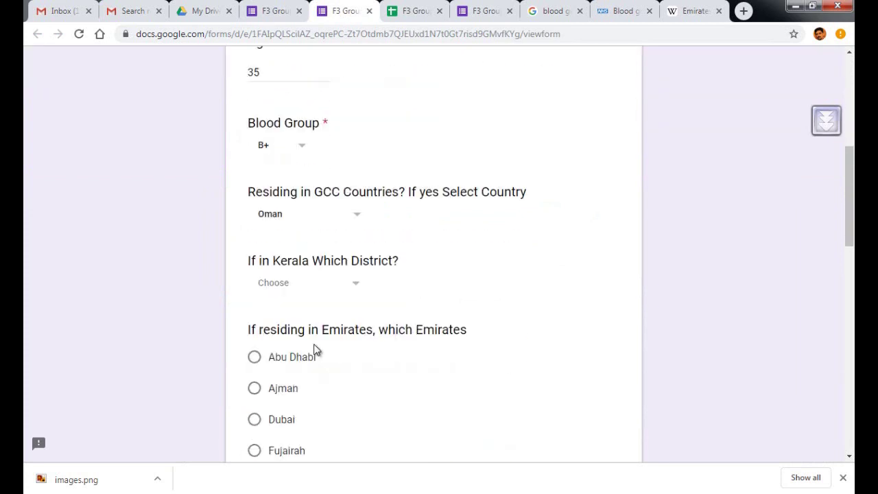
click(269, 355)
scroll(315, 351, down, 3)
scroll(364, 344, down, 2)
Enter a Whatsapp number, answer Yes to donated before and No to donating in UAE.
click(290, 354)
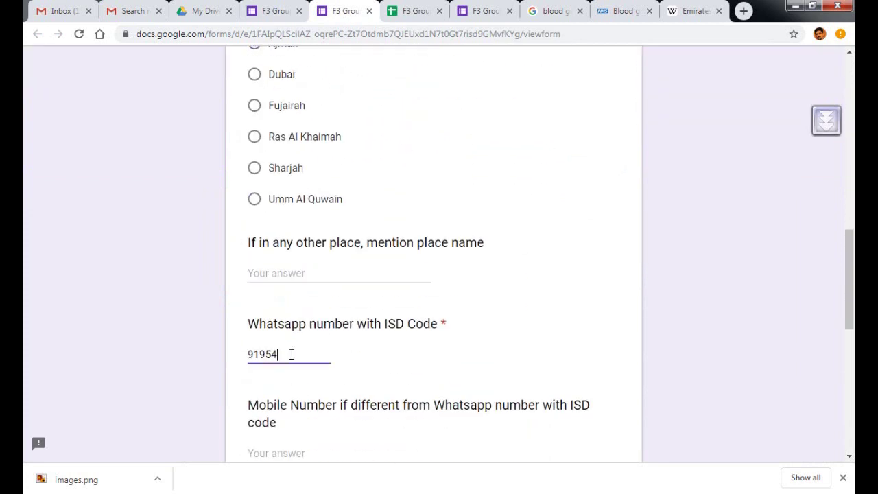
scroll(320, 387, down, 3)
click(254, 336)
scroll(314, 392, down, 1)
click(255, 404)
scroll(315, 394, down, 2)
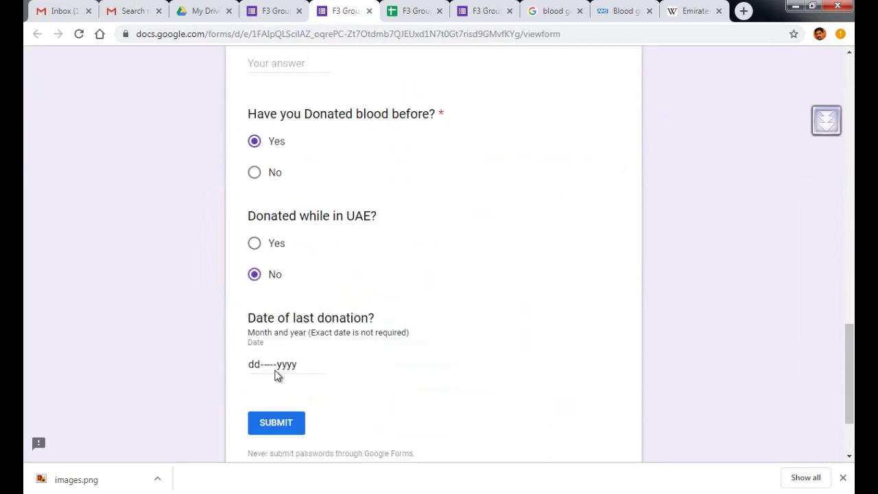
Set the last donation date to 10 October 2018 and submit the test response.
click(317, 364)
click(313, 387)
click(309, 386)
click(307, 367)
text(2018)
scroll(295, 374, down, 1)
click(273, 364)
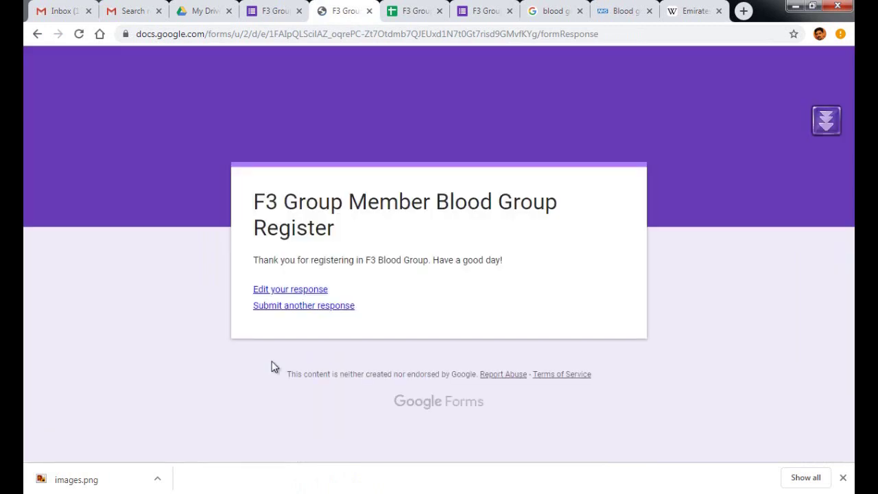